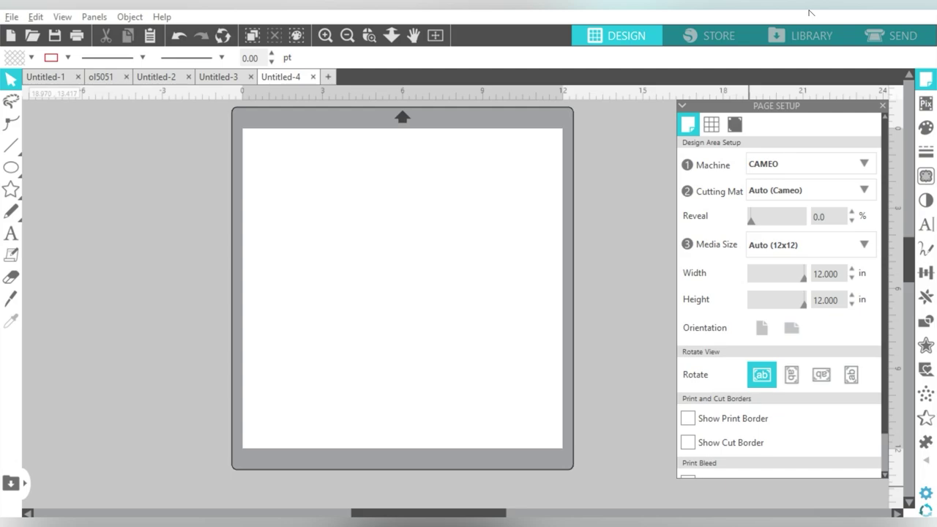
- Switch to File Explorer, place the laptop photo from Downloads into the design area, and move it up
key(alt+Tab)
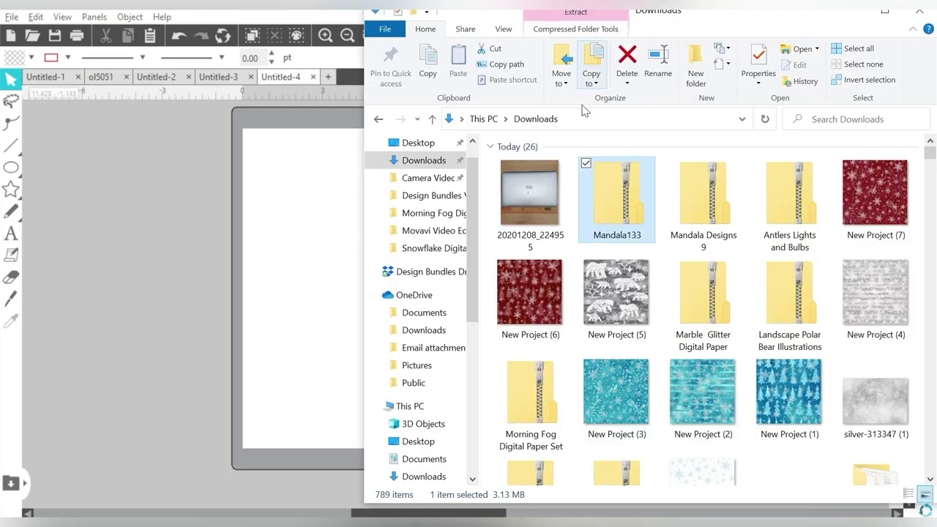
drag(523, 187, 193, 189)
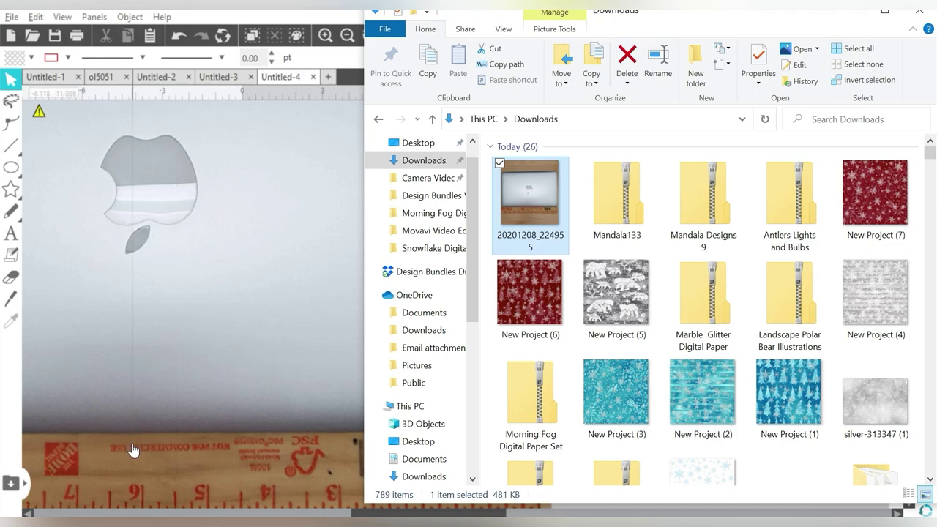
click(134, 475)
drag(161, 387, 173, 137)
- Import the Mandala133 SVG from the Mandala133 folder in Downloads and move the mandala clear of the photo, beside the mat
key(alt+Tab)
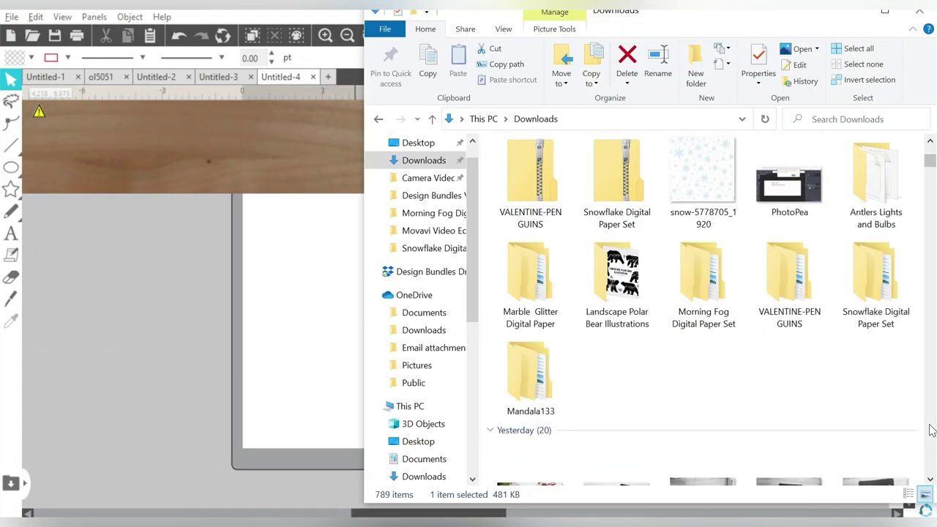
double_click(534, 368)
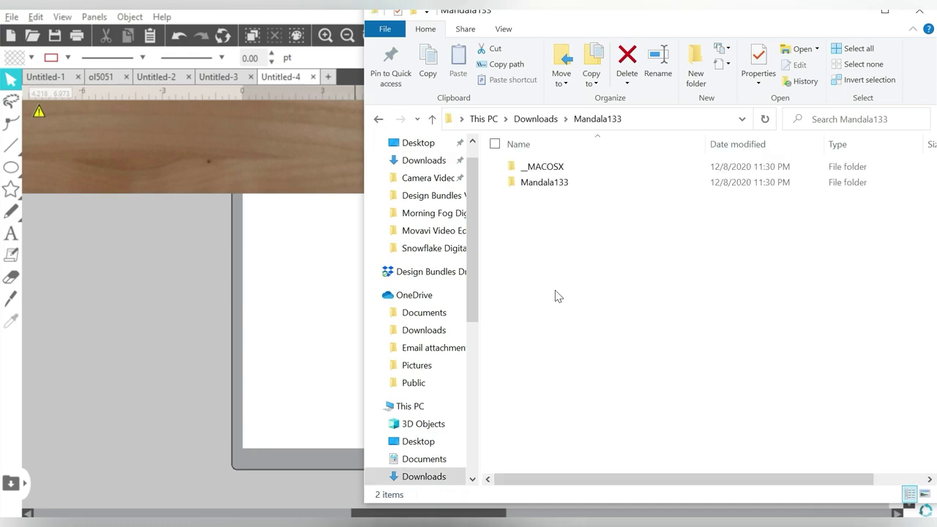
double_click(546, 182)
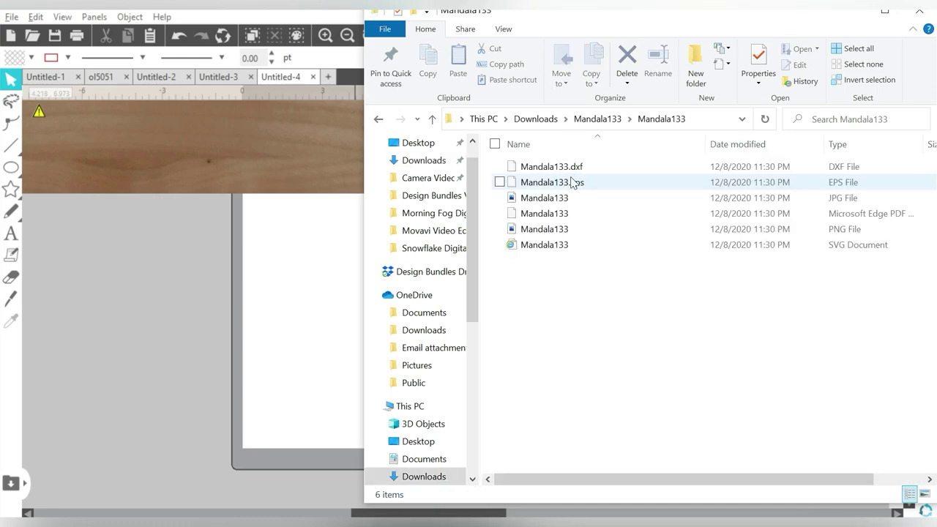
drag(546, 245, 195, 387)
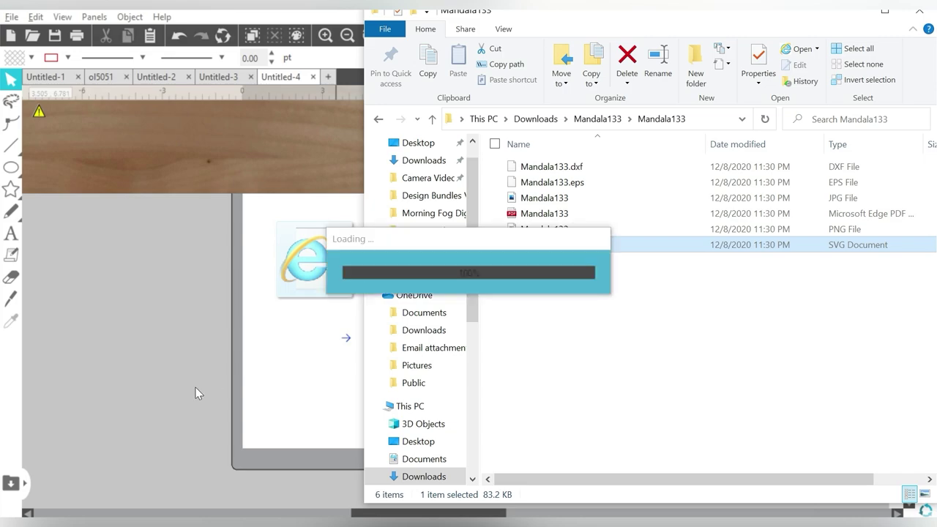
click(852, 15)
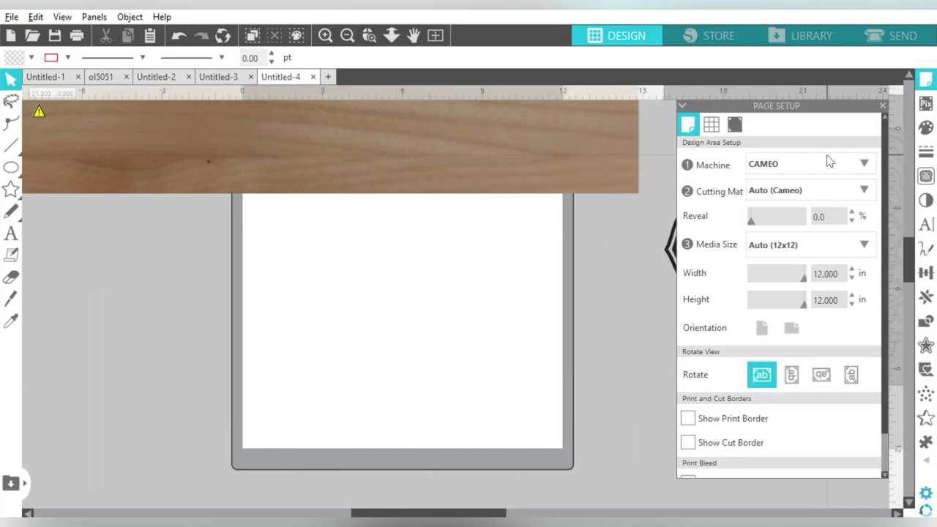
drag(662, 207, 730, 235)
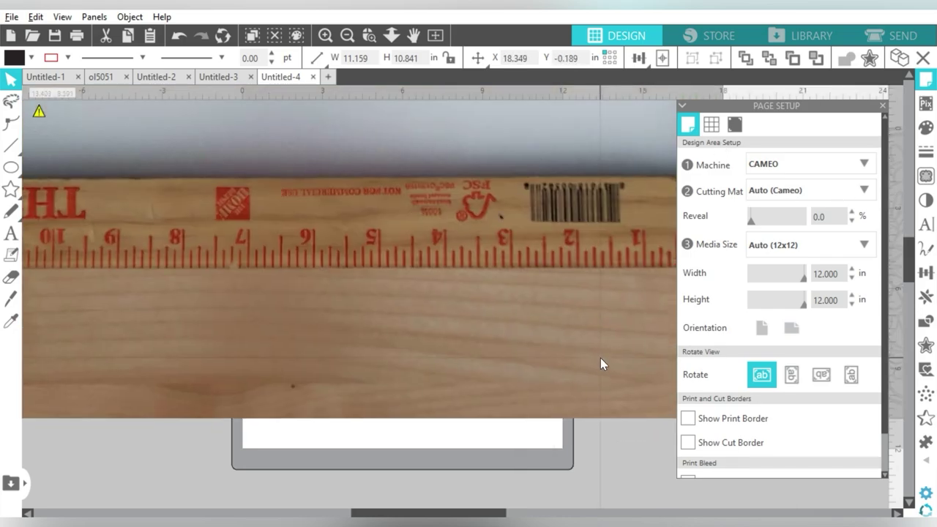
- Scale the laptop photo to 15 in wide with its proportions locked, and position it over the cutting mat
click(422, 237)
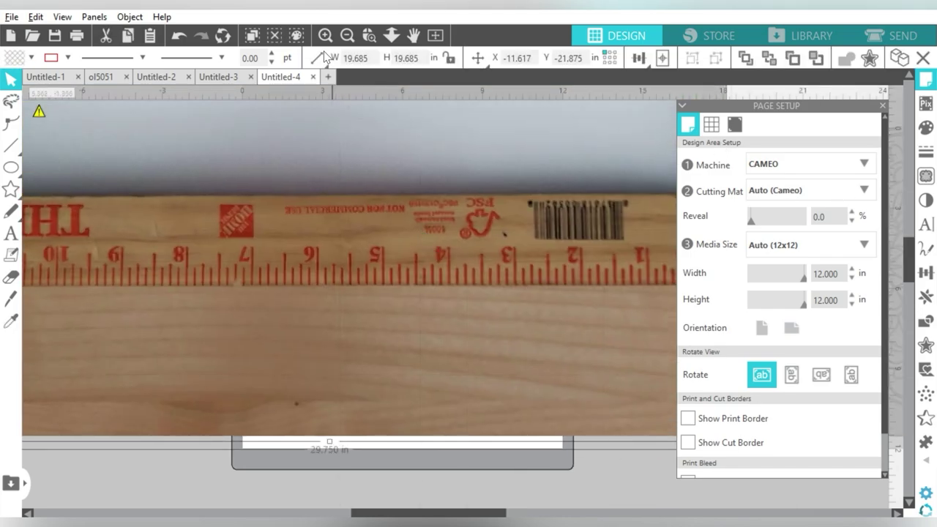
click(448, 57)
click(368, 60)
text(15)
key(Return)
drag(372, 171, 396, 467)
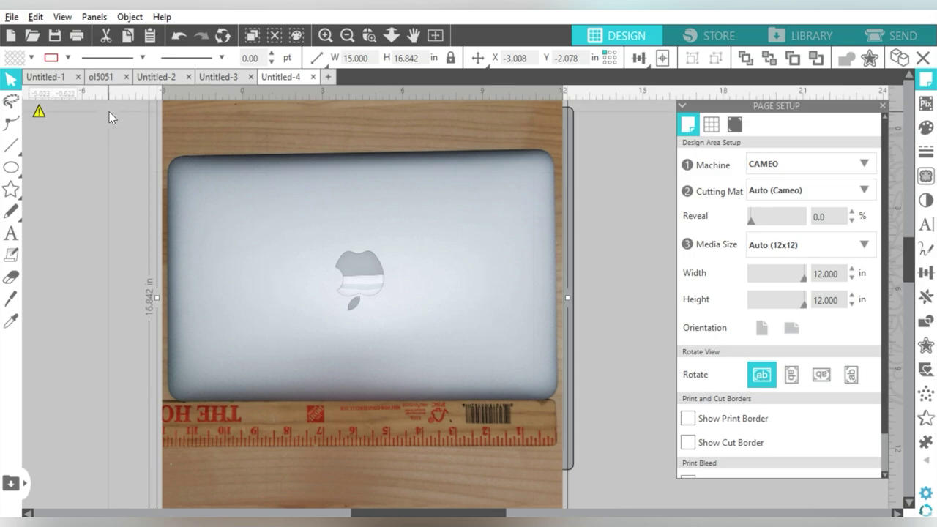
- Draw a rounded rectangle about 14.5 by 9.5 in around the laptop in the photo
mouse_move(6, 174)
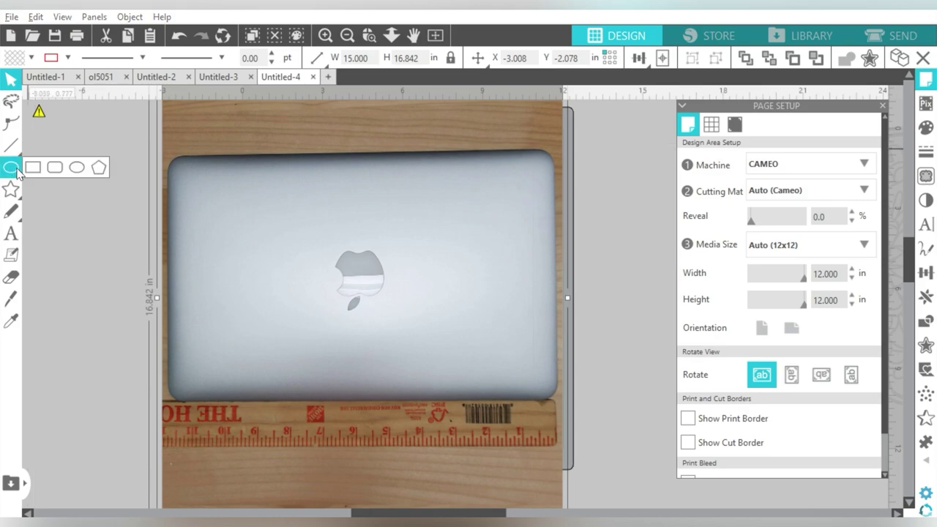
click(56, 168)
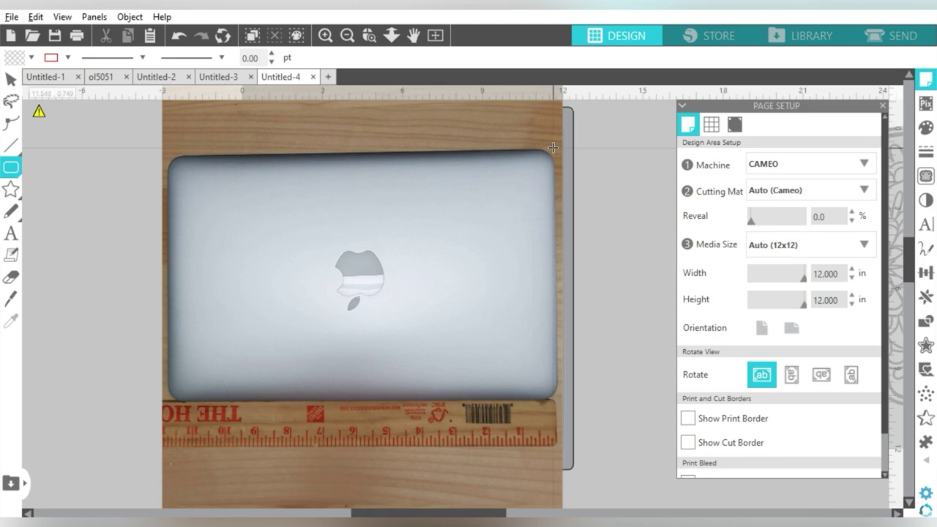
drag(555, 148, 168, 400)
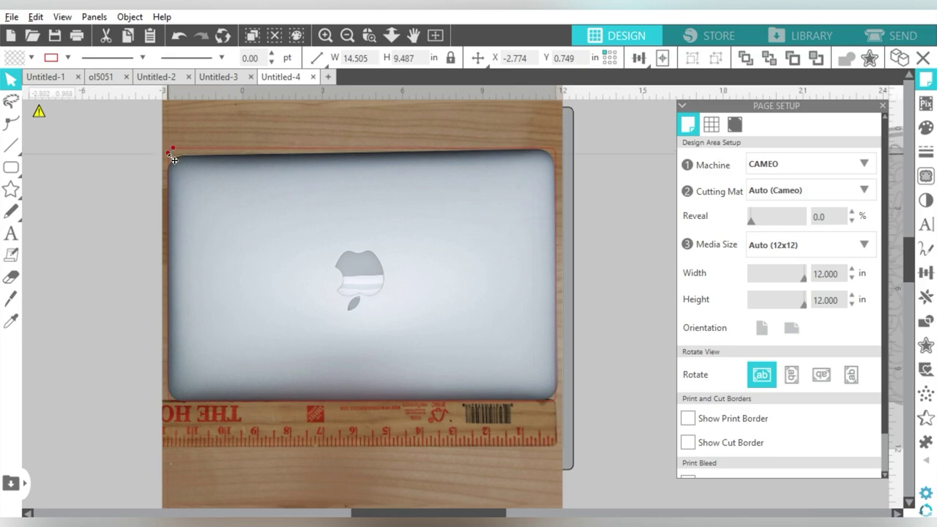
- Increase the corner rounding of the rectangle both vertically and horizontally to follow the laptop's corners
mouse_move(168, 153)
mouse_down()
mouse_move(168, 163)
mouse_move(192, 148)
mouse_move(169, 170)
mouse_up()
drag(185, 146, 174, 147)
drag(193, 148, 189, 148)
click(137, 145)
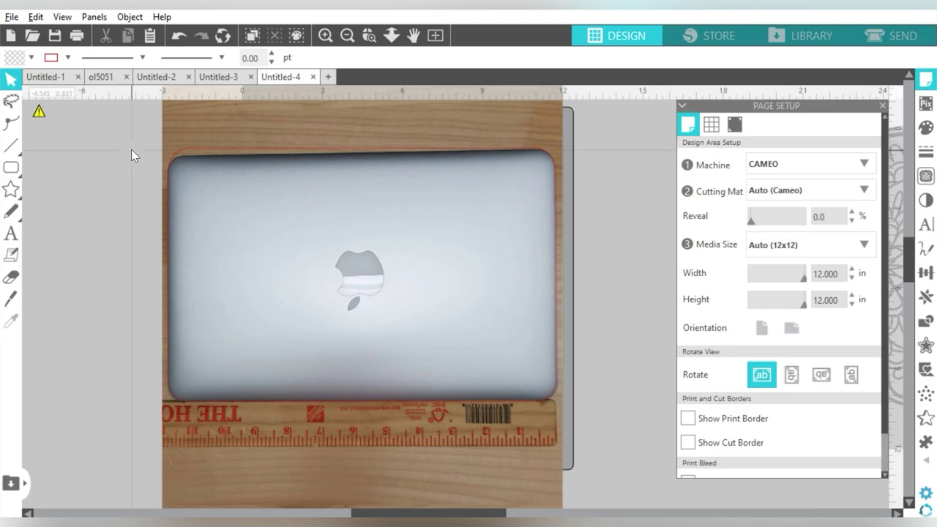
- Draw a small reference square, scale it to 2 in wide, and place it over the ruler in the photo
click(15, 176)
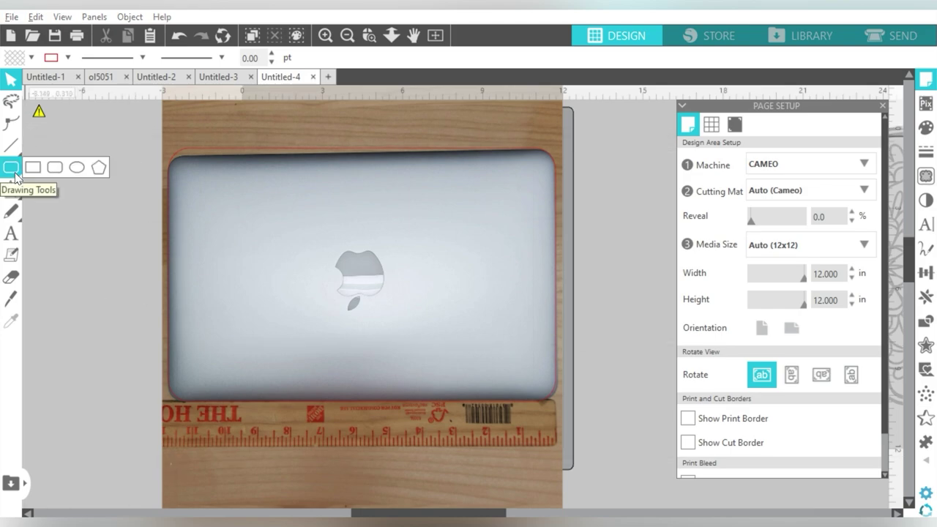
click(31, 167)
drag(68, 301, 107, 340)
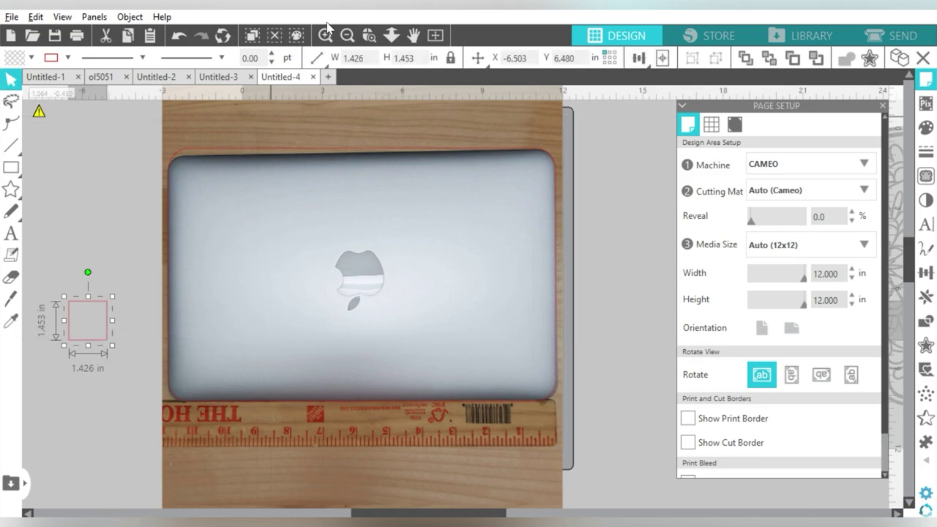
click(353, 58)
text(2)
key(Return)
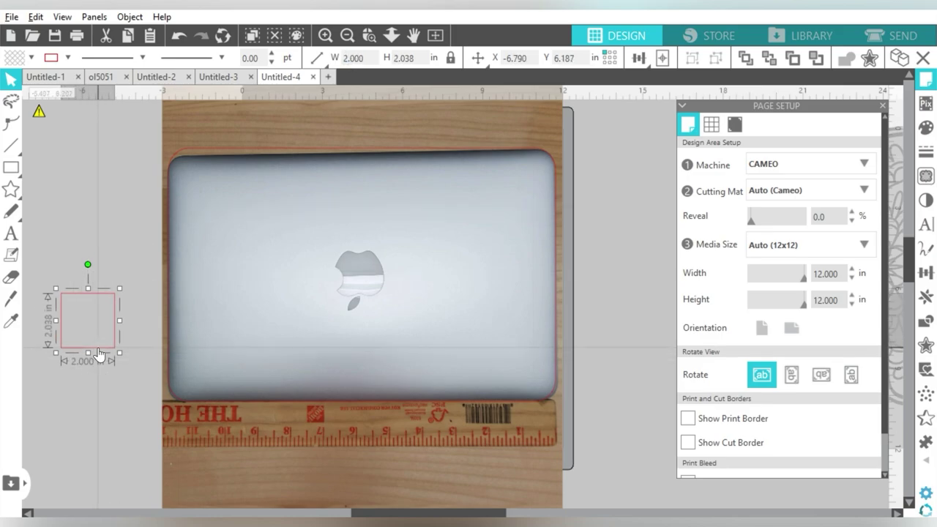
drag(97, 350, 506, 462)
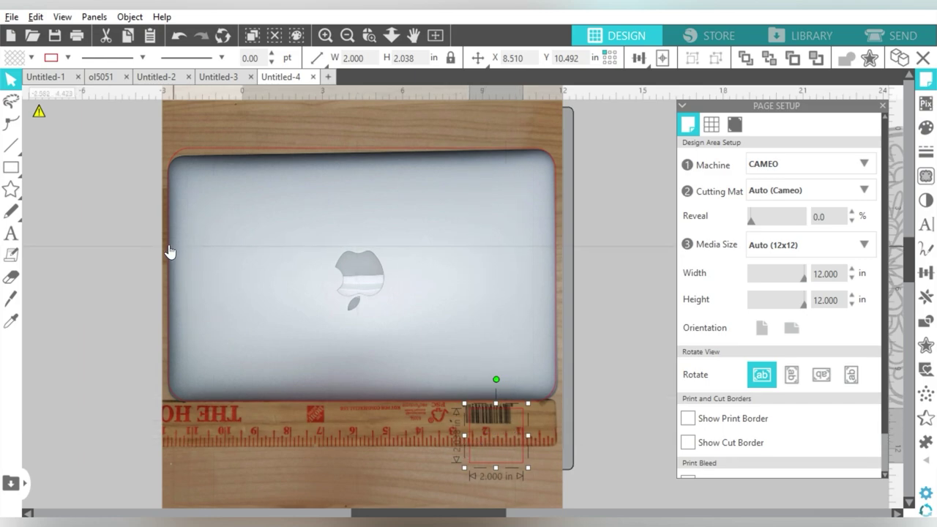
- Select the laptop photo together with its outline and scale both proportionally down to about 12.5 in wide
click(181, 346)
drag(182, 345, 196, 354)
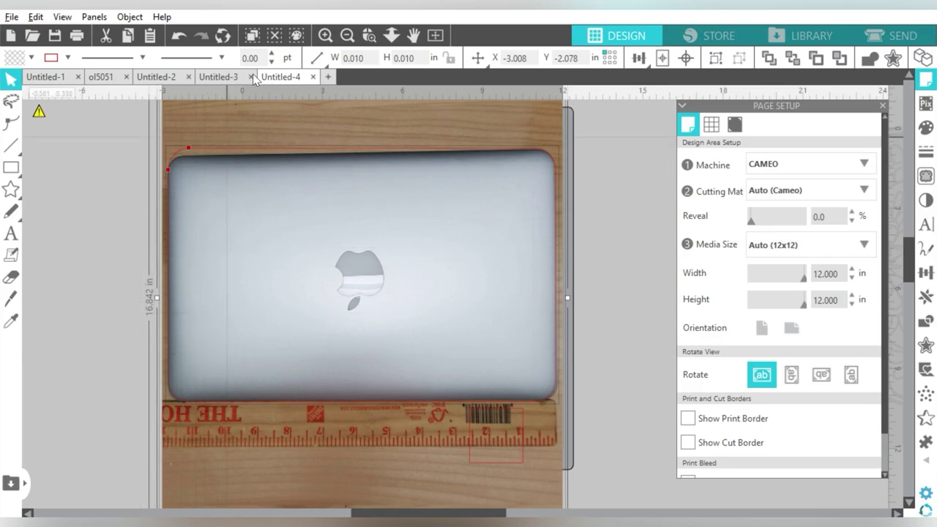
click(346, 35)
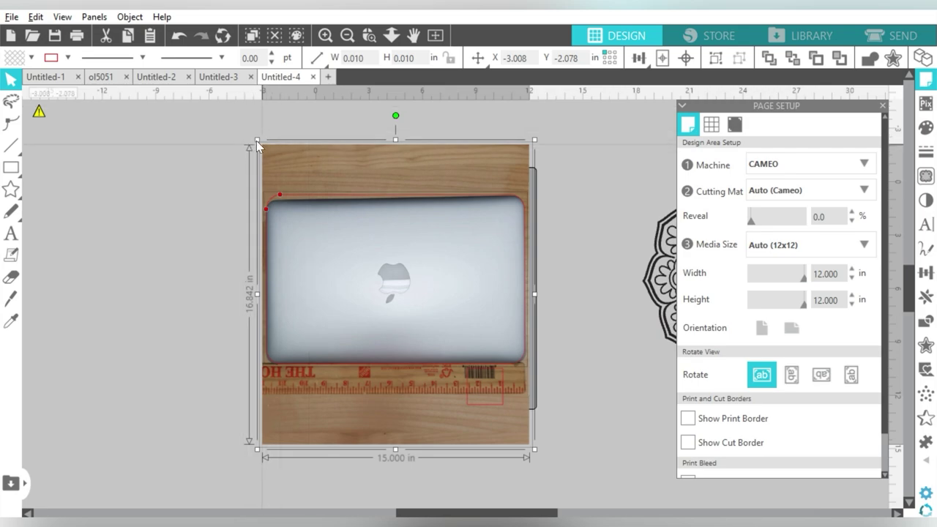
drag(255, 140, 311, 163)
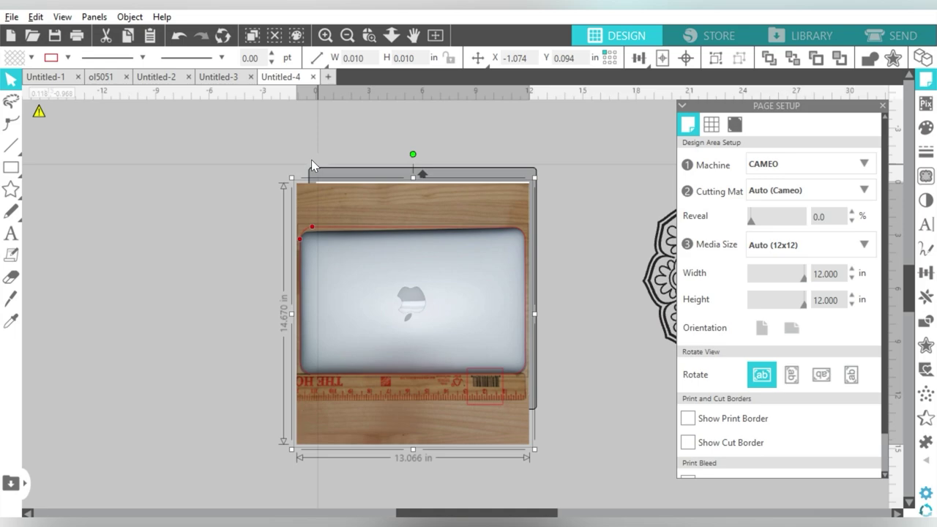
drag(534, 178, 531, 189)
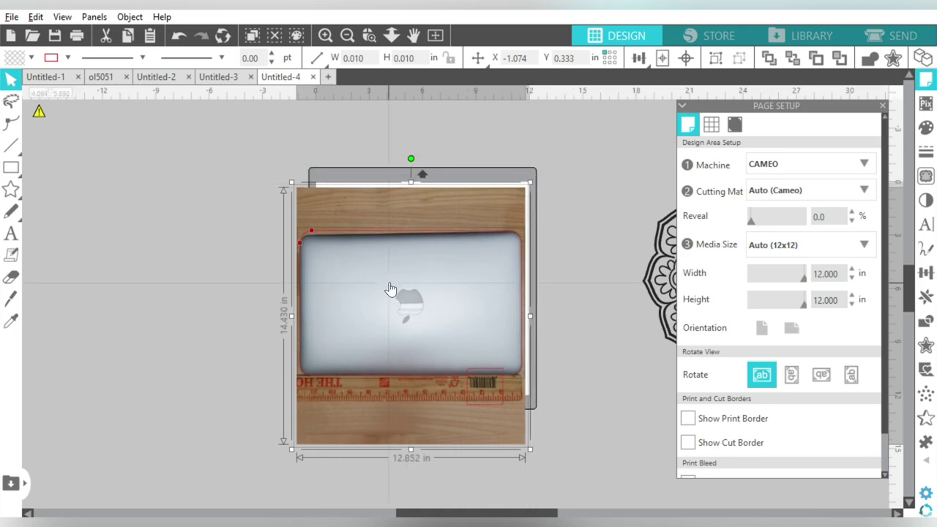
drag(291, 182, 300, 190)
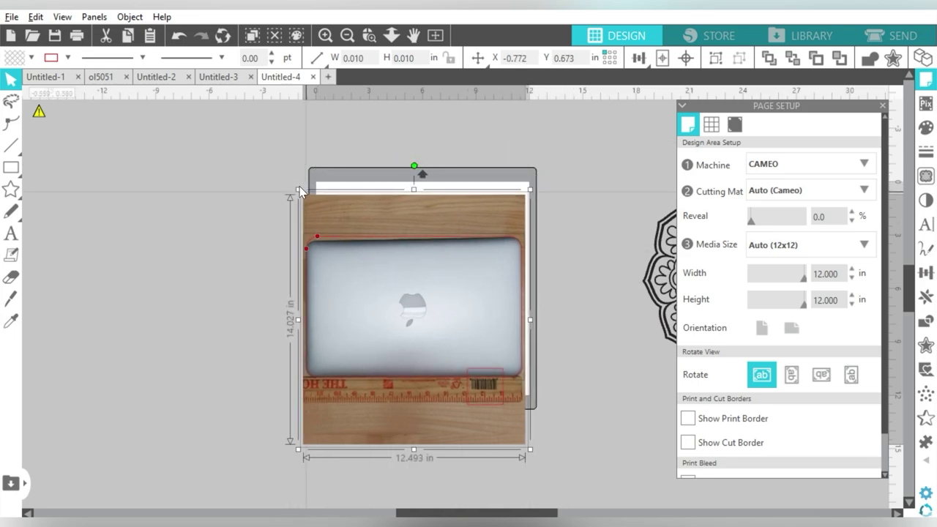
- Fine-tune the photo and outline to about 12.06 in wide, matching two inches on the ruler to the reference square
click(371, 35)
drag(296, 307, 549, 458)
click(882, 106)
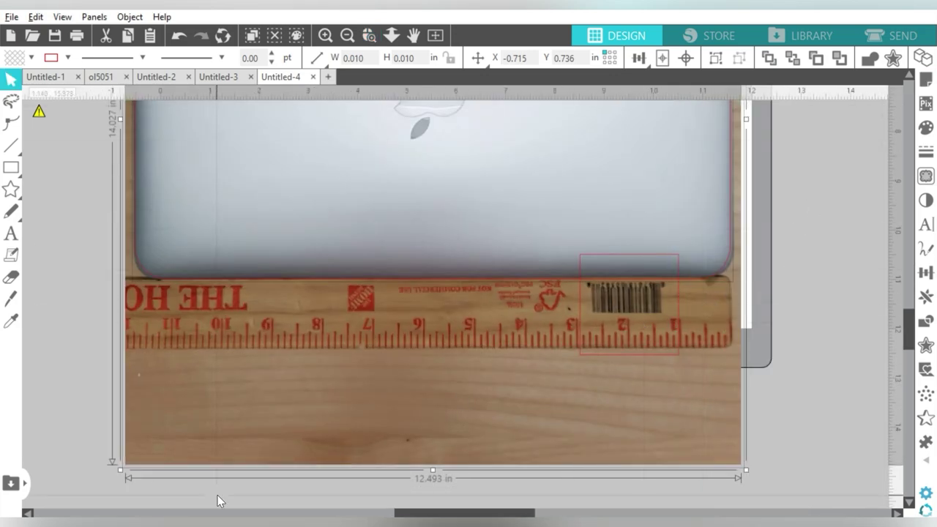
drag(122, 469, 136, 458)
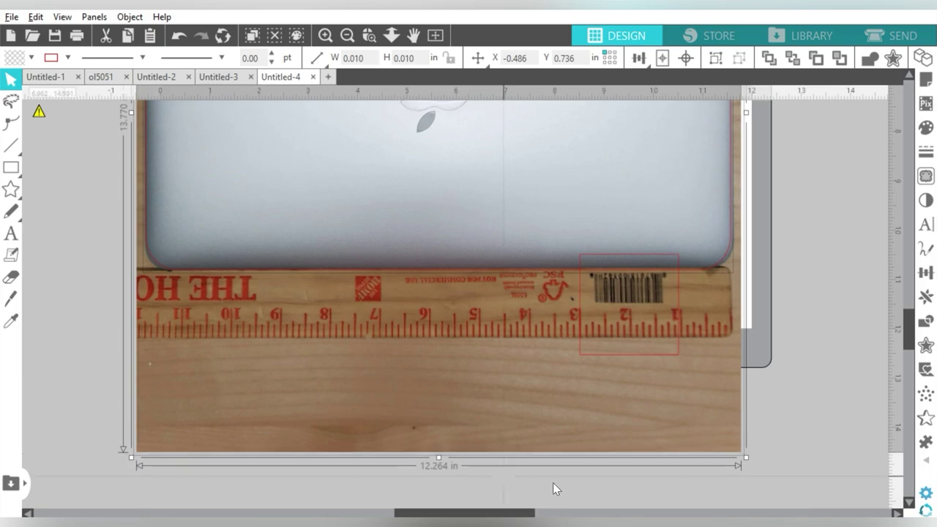
drag(746, 457, 740, 451)
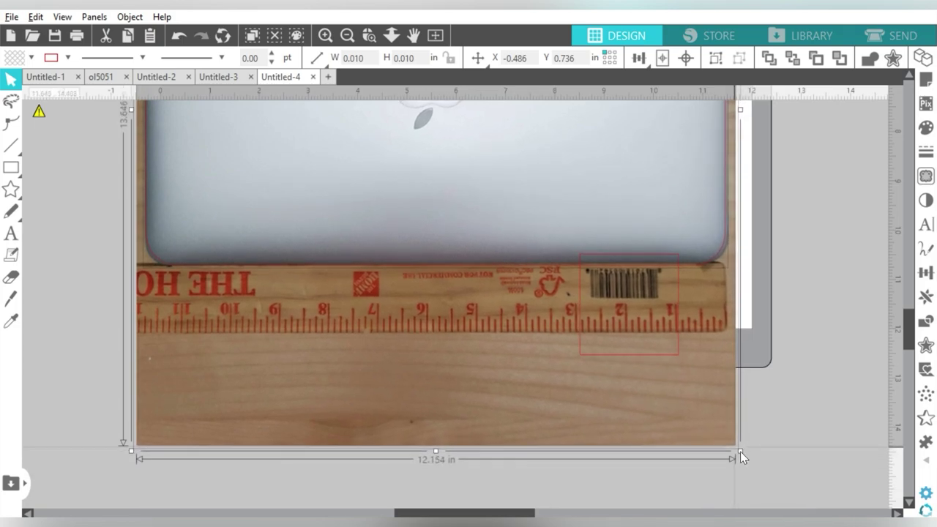
drag(665, 432, 667, 428)
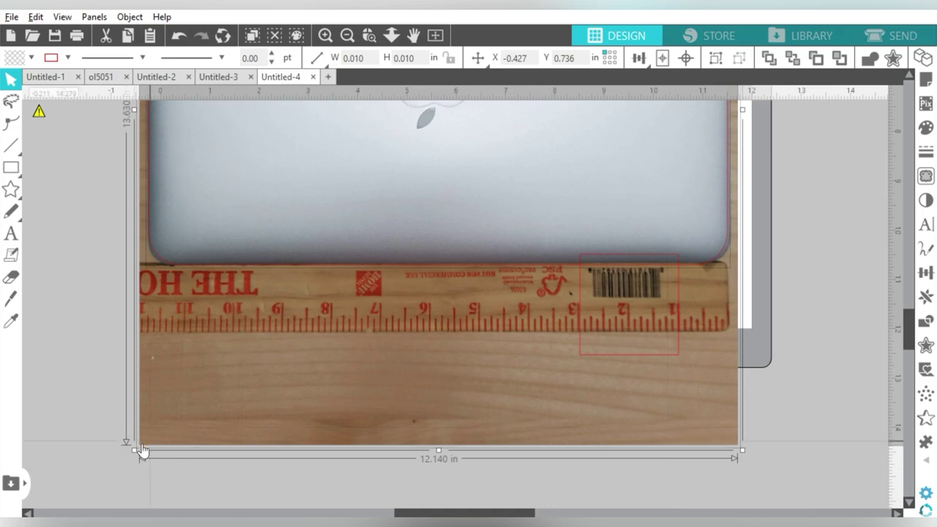
drag(134, 454, 140, 452)
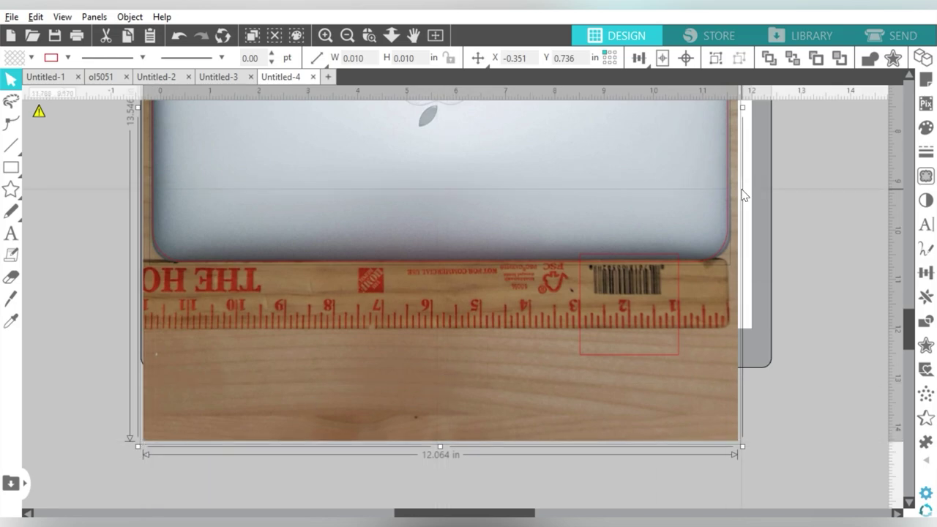
click(771, 249)
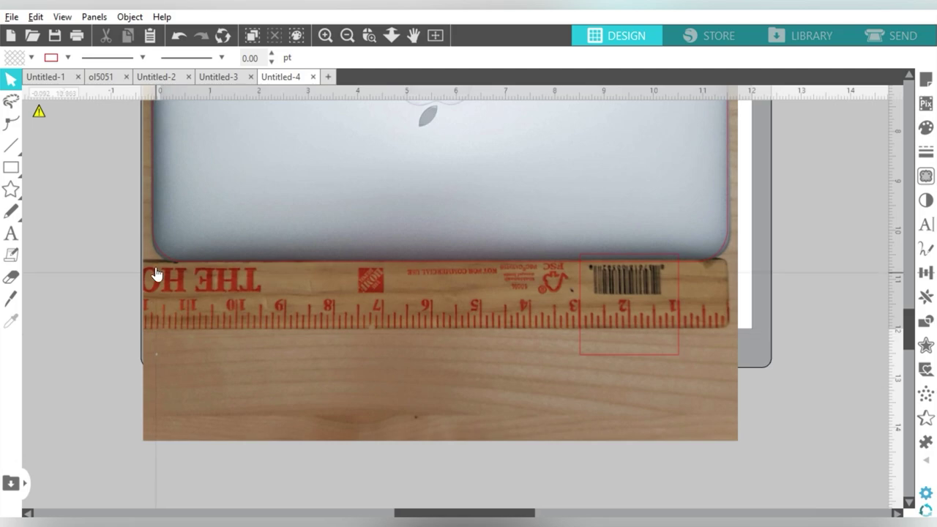
- Select the rounded laptop outline and check its width and height
click(153, 204)
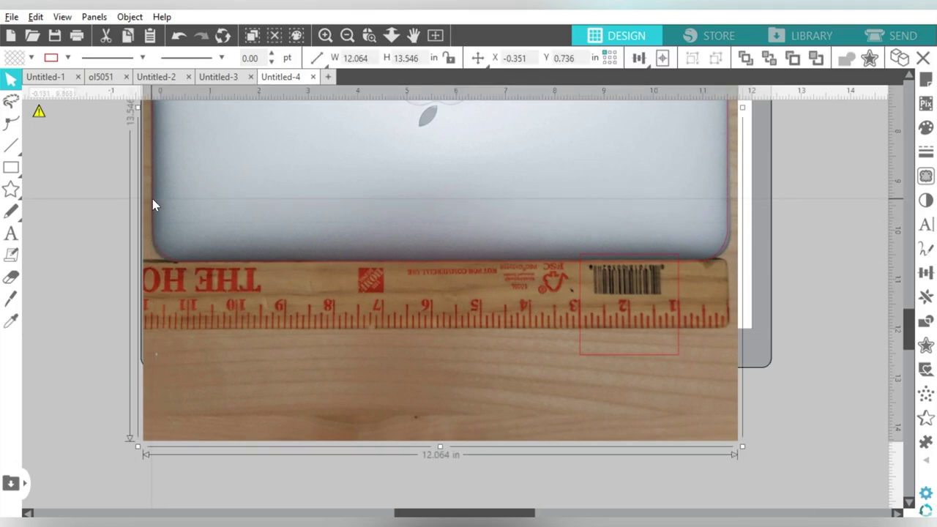
click(189, 211)
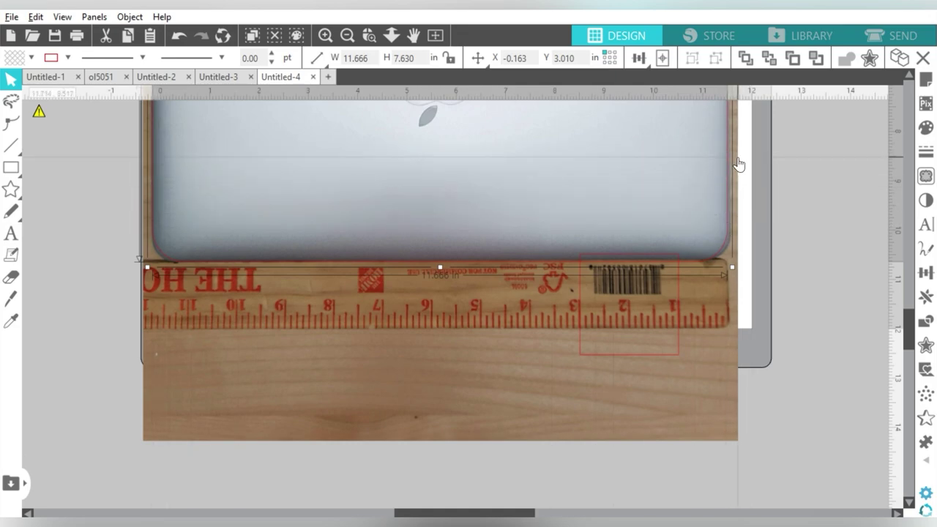
key(Delete)
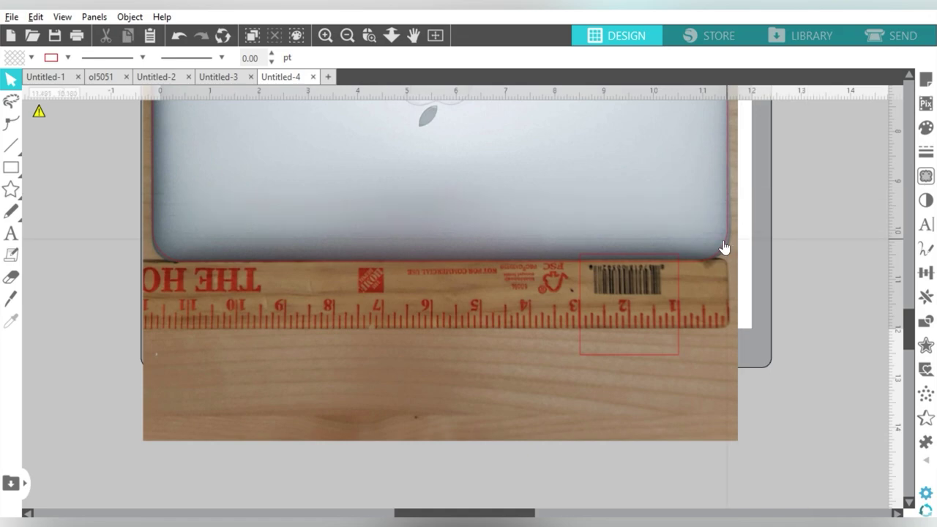
- Delete the 2 in reference square from the ruler
click(678, 282)
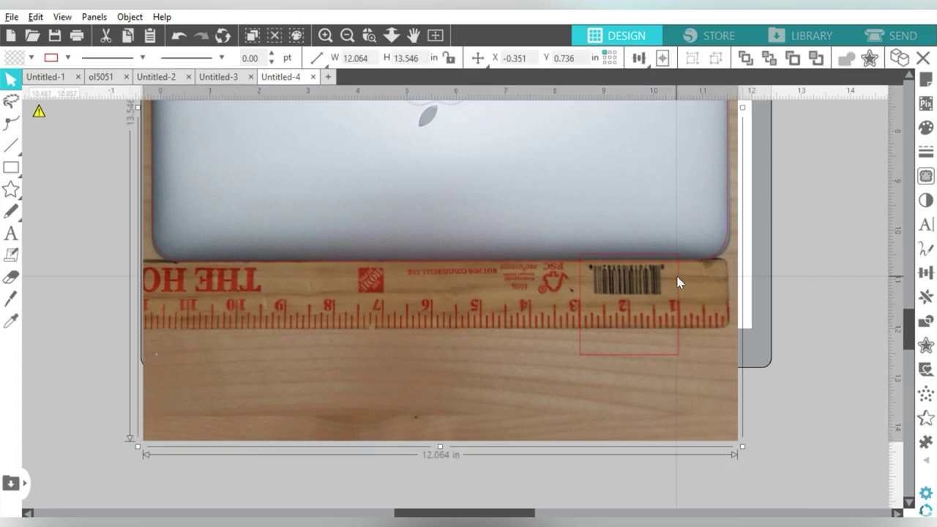
click(677, 282)
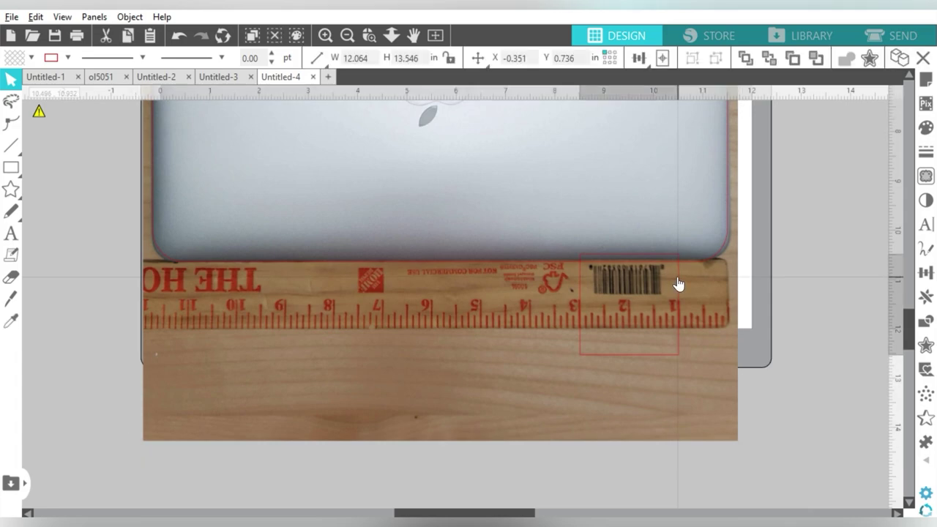
click(677, 282)
key(Delete)
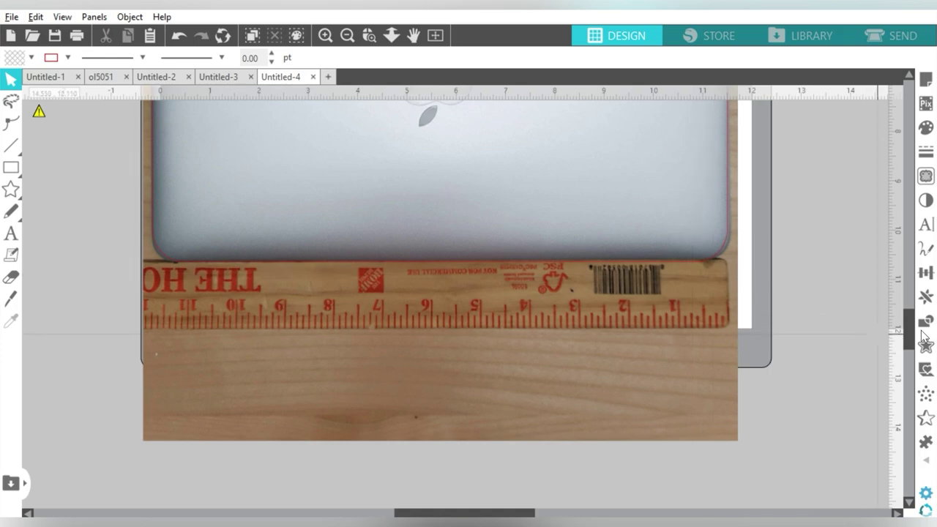
- Draw a circle about 2.27 in in diameter around the Apple logo on the laptop photo
drag(913, 333, 912, 303)
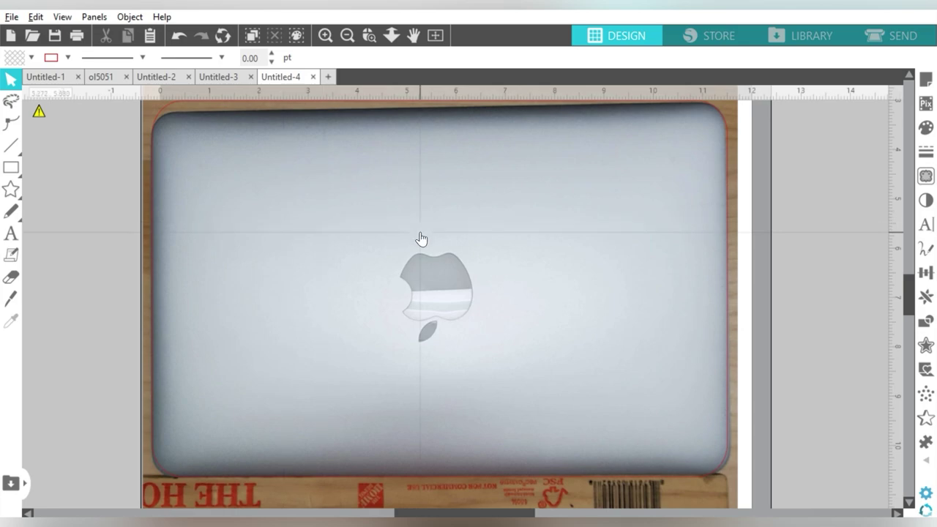
mouse_move(11, 167)
click(75, 164)
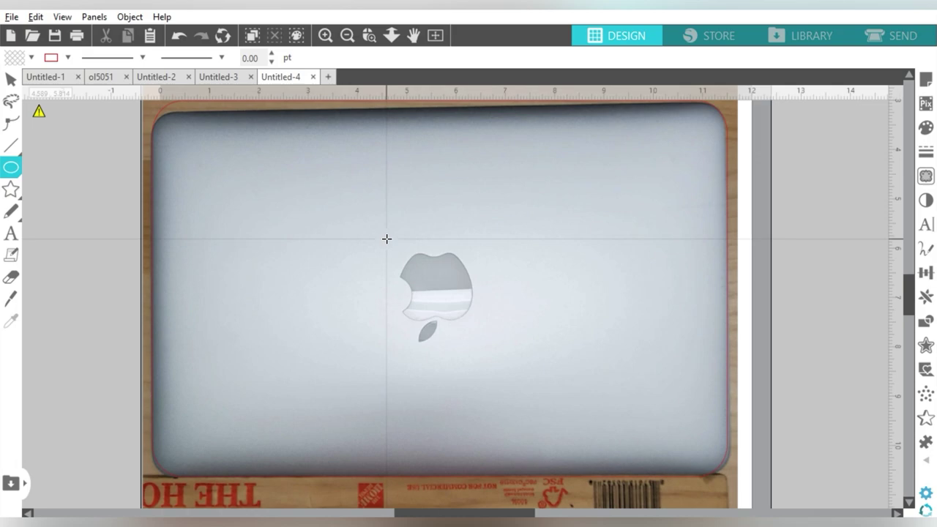
drag(382, 236, 478, 366)
click(805, 188)
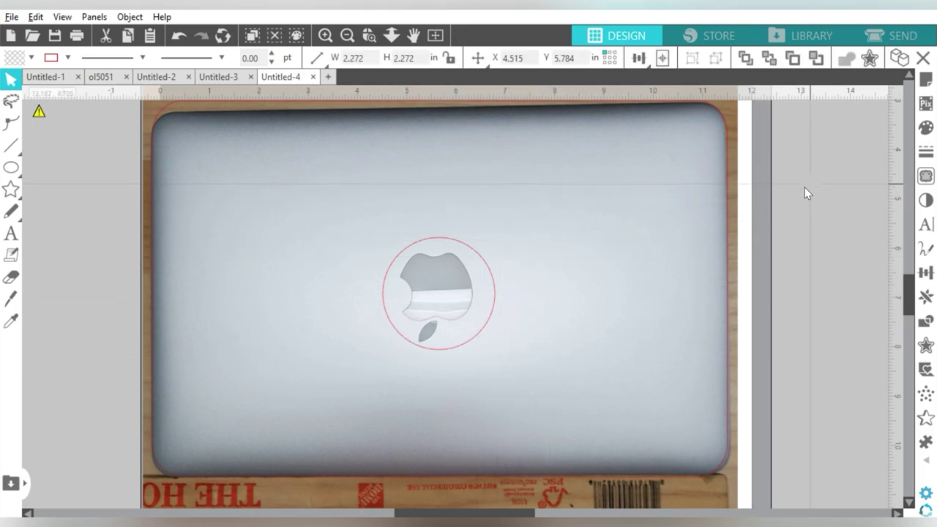
- Select the circle together with the laptop outline and center them on each other
click(613, 230)
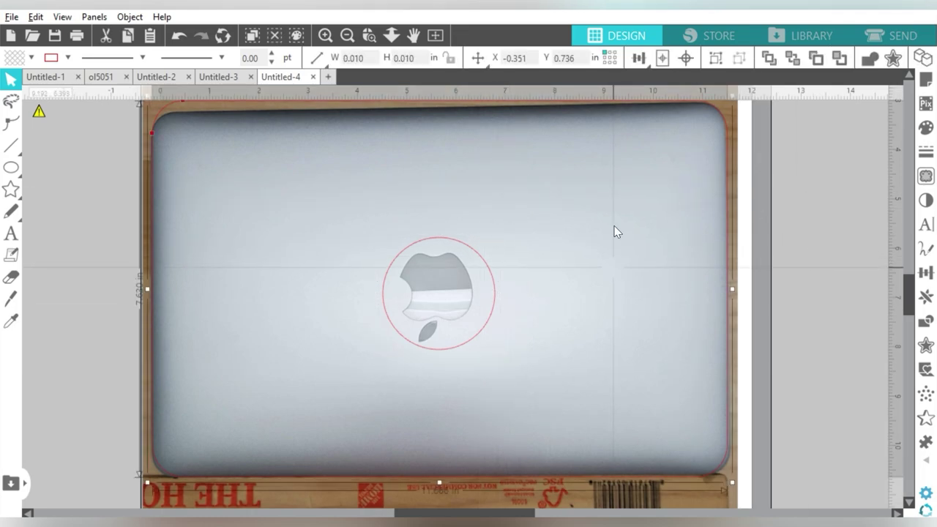
click(639, 61)
drag(817, 219, 429, 303)
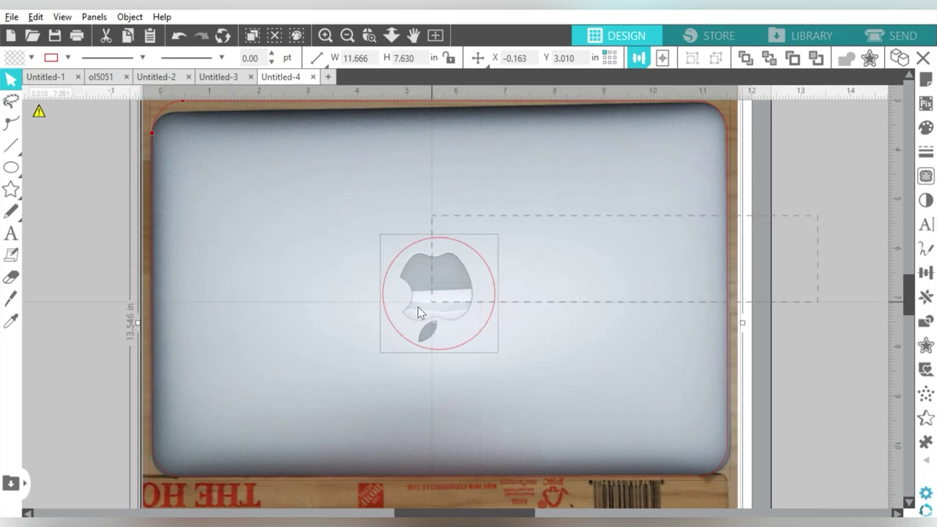
click(688, 58)
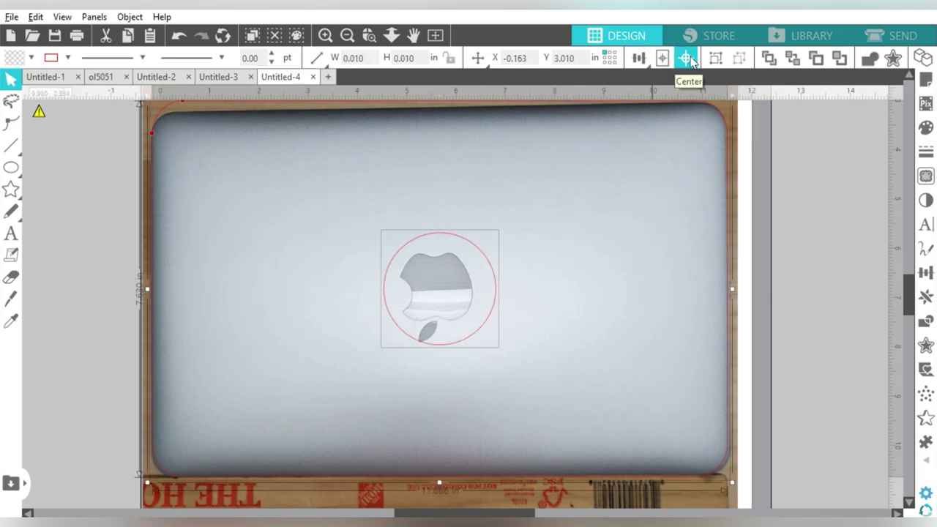
click(831, 217)
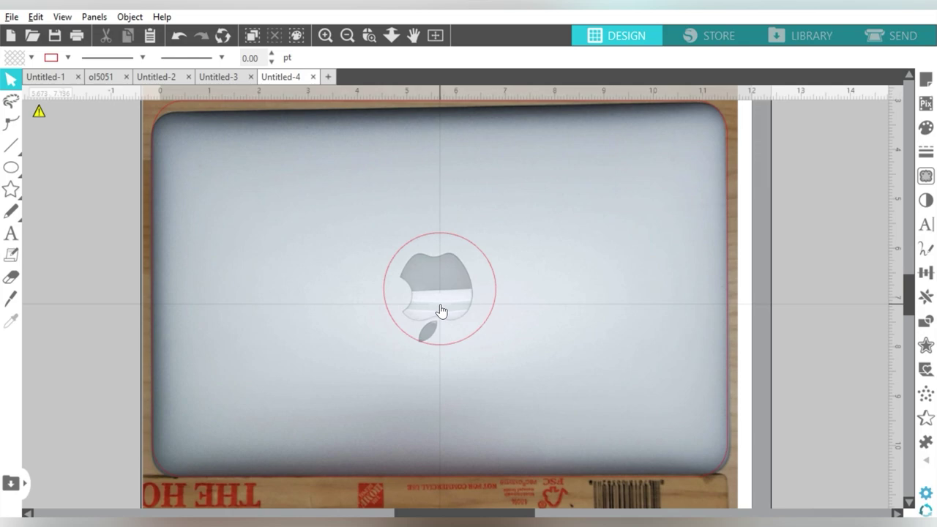
- Delete the circle and trace the Apple logo instead, with the scale at 4 and the threshold at 83%
click(467, 242)
key(Delete)
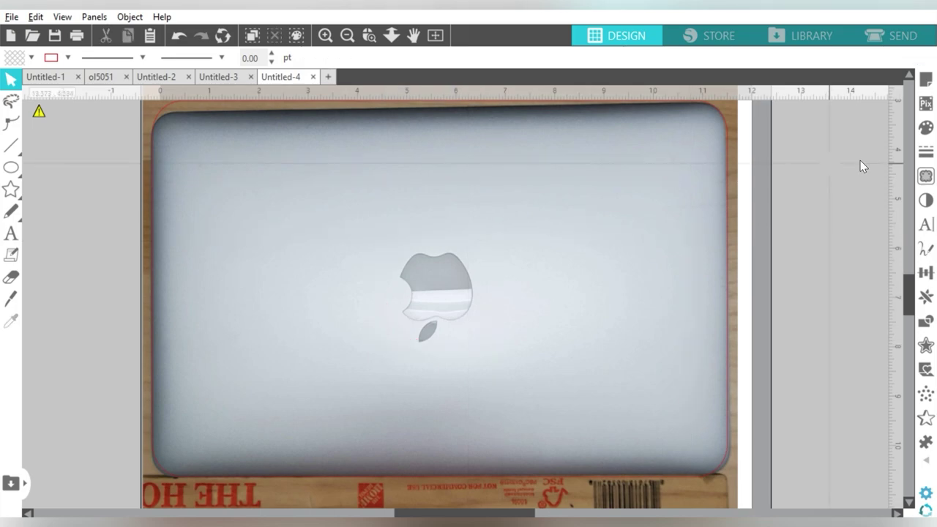
click(925, 176)
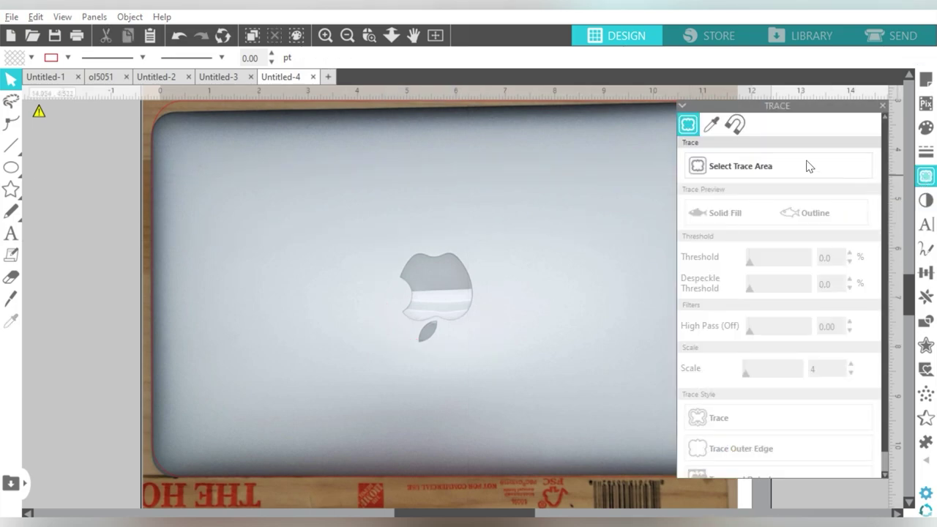
click(774, 167)
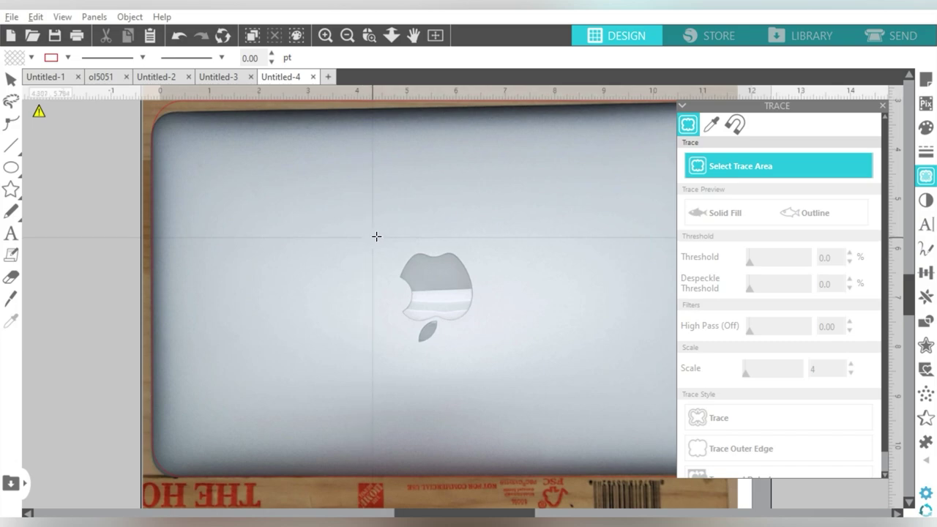
mouse_move(380, 234)
mouse_down()
mouse_move(469, 345)
mouse_move(498, 356)
mouse_up()
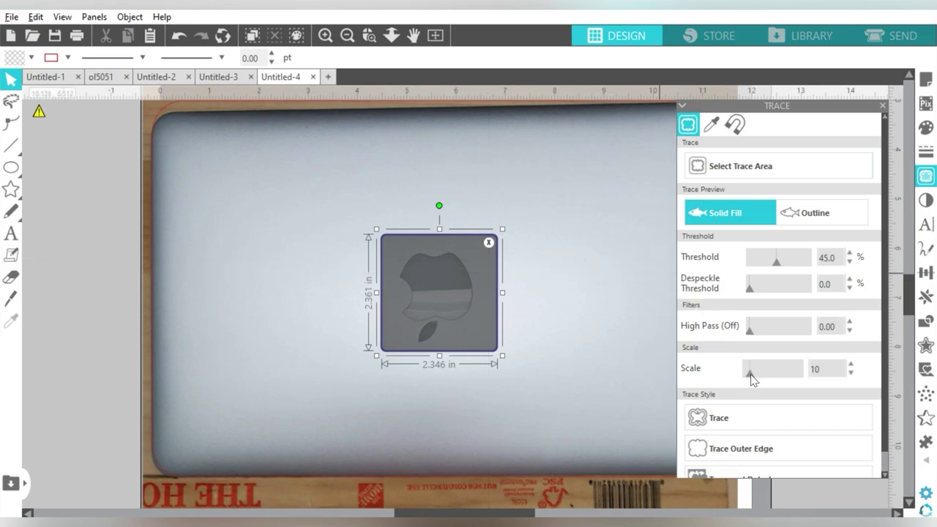
drag(751, 375, 745, 375)
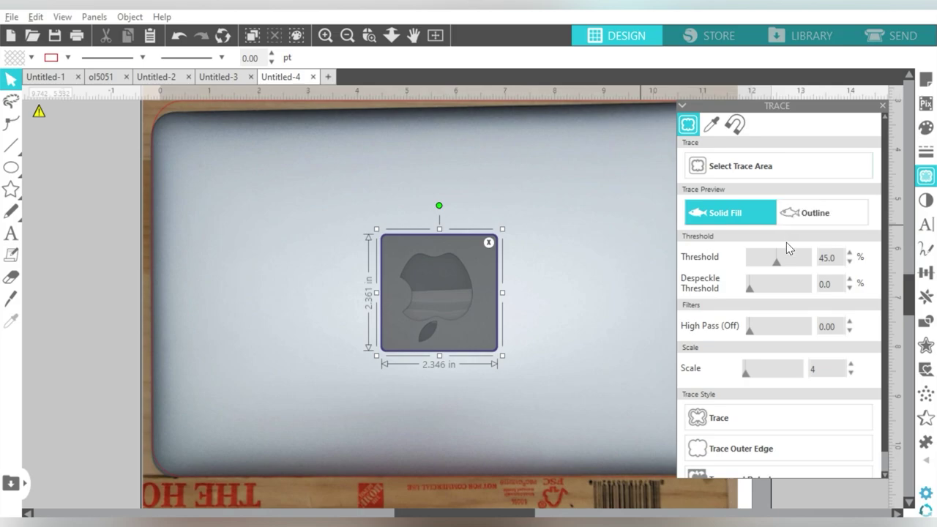
drag(790, 252, 799, 252)
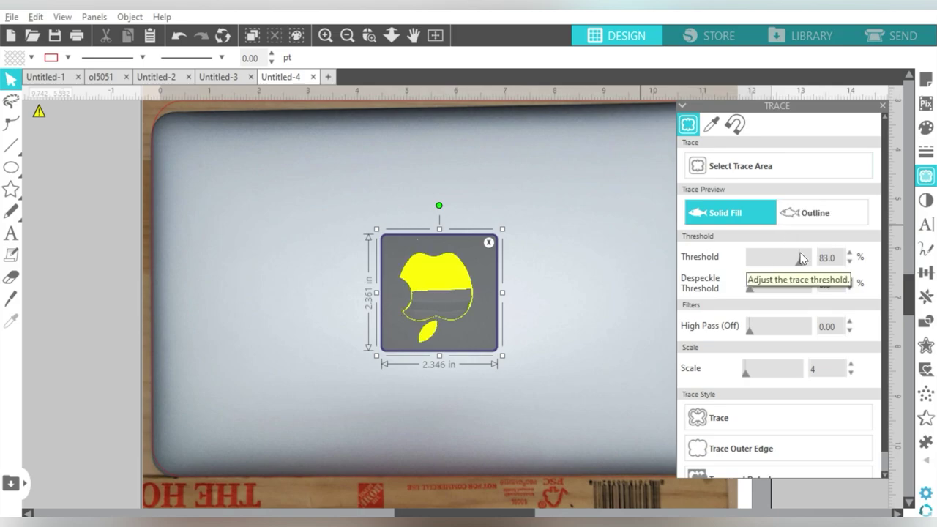
click(707, 417)
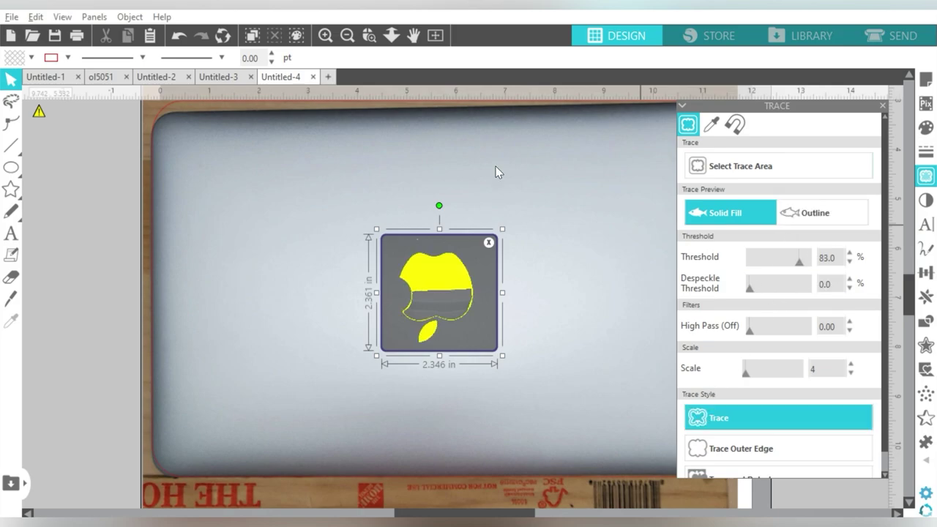
- Delete the laptop photo and release the logo trace's compound path, keeping only the outer apple and leaf contours
click(434, 305)
key(Delete)
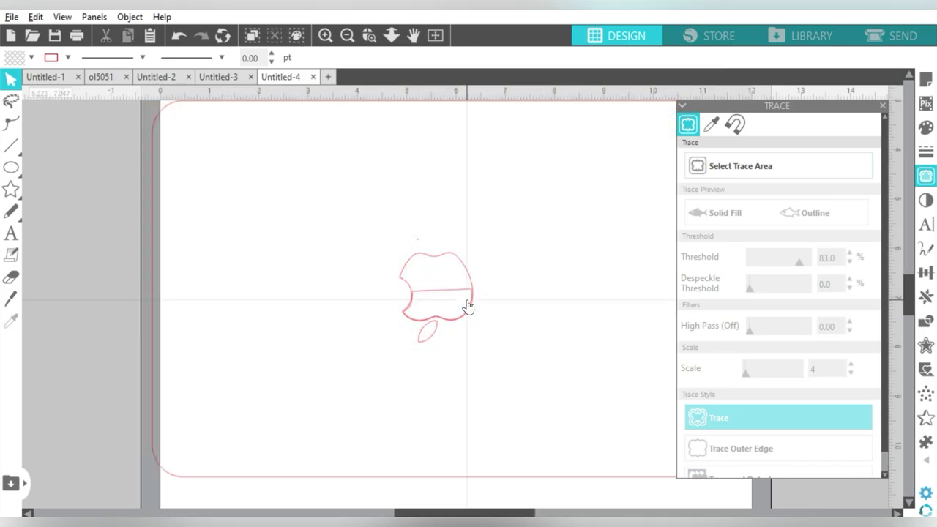
click(468, 279)
right_click(468, 279)
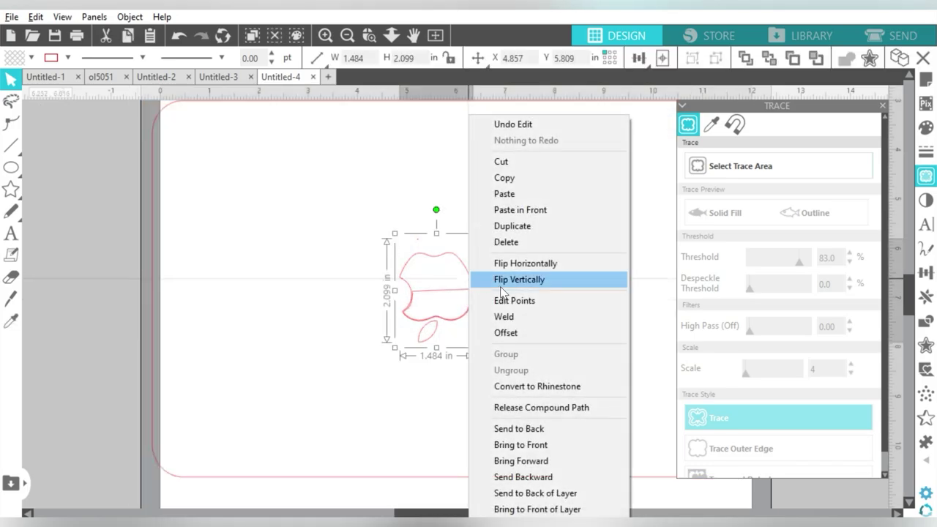
click(524, 407)
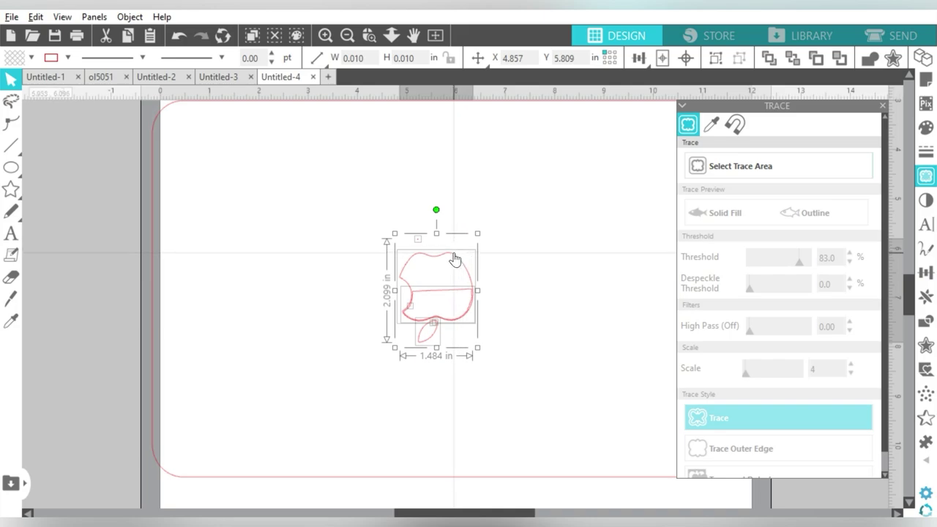
click(433, 344)
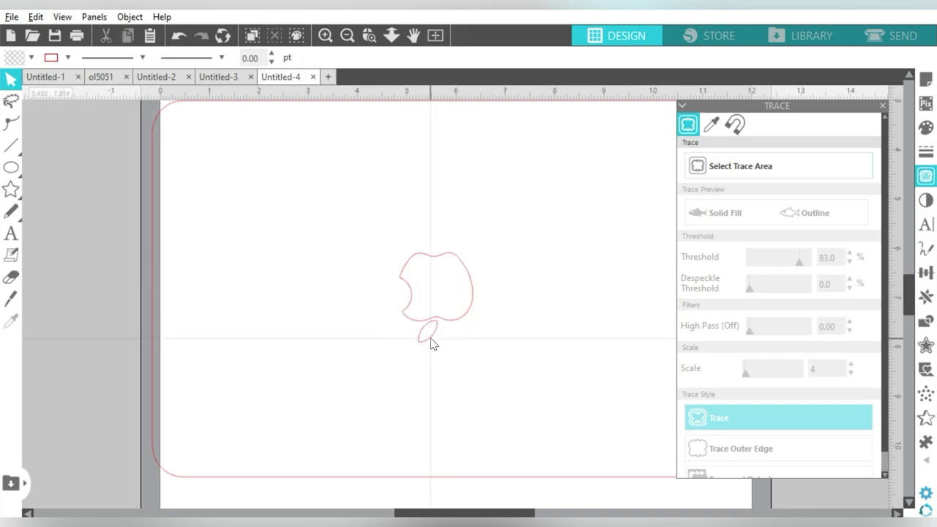
- Select the traced apple and leaf together, and undo back to the laptop photo with the circle around the logo
drag(348, 170, 459, 368)
key(i)
key(v)
click(348, 35)
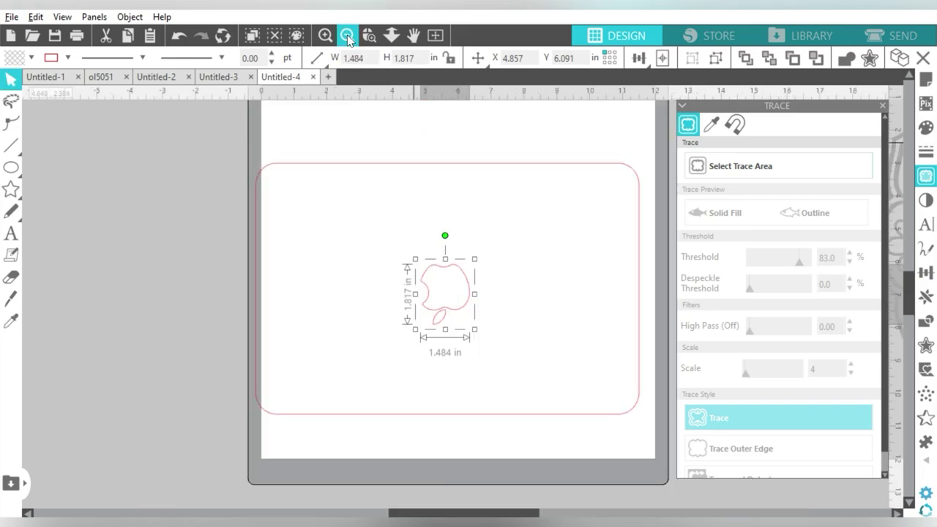
click(347, 35)
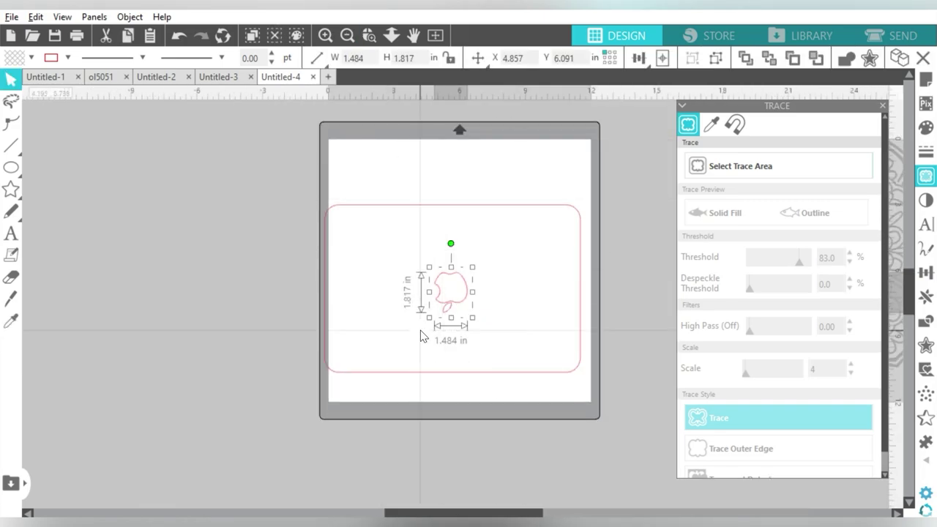
key(i)
scroll(424, 326, up, 2)
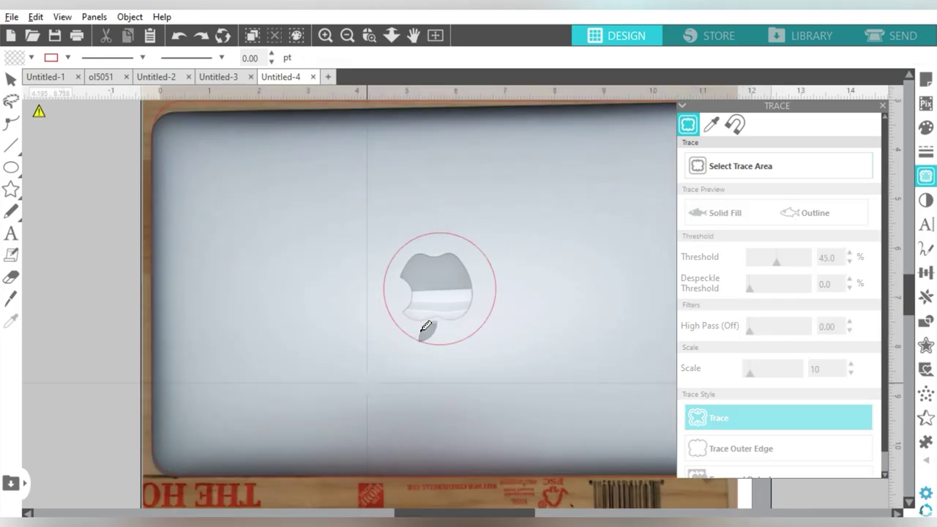
- Delete the laptop photo, keeping the rounded laptop outline and the circle
click(439, 232)
click(330, 195)
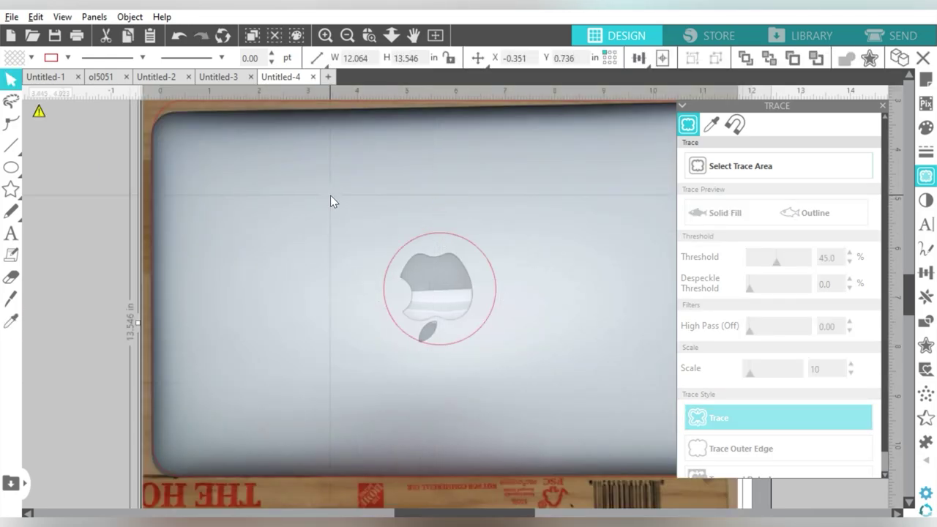
key(Delete)
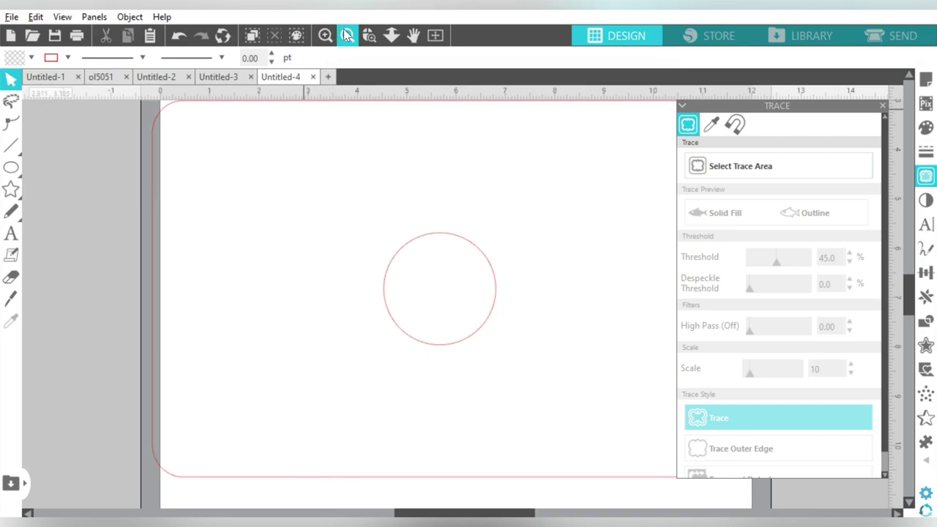
- Select the laptop outline and circle together and center them on the page
click(347, 34)
click(346, 34)
drag(235, 210, 589, 388)
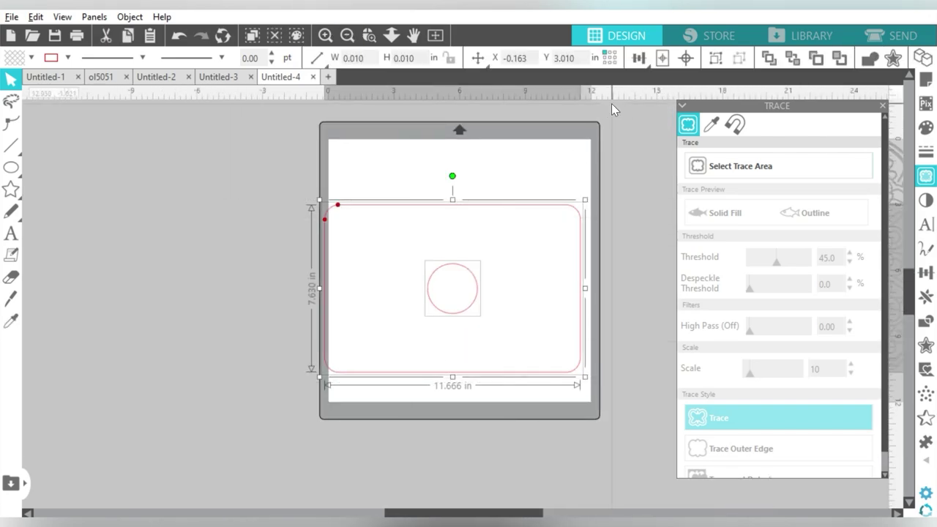
click(662, 57)
click(536, 277)
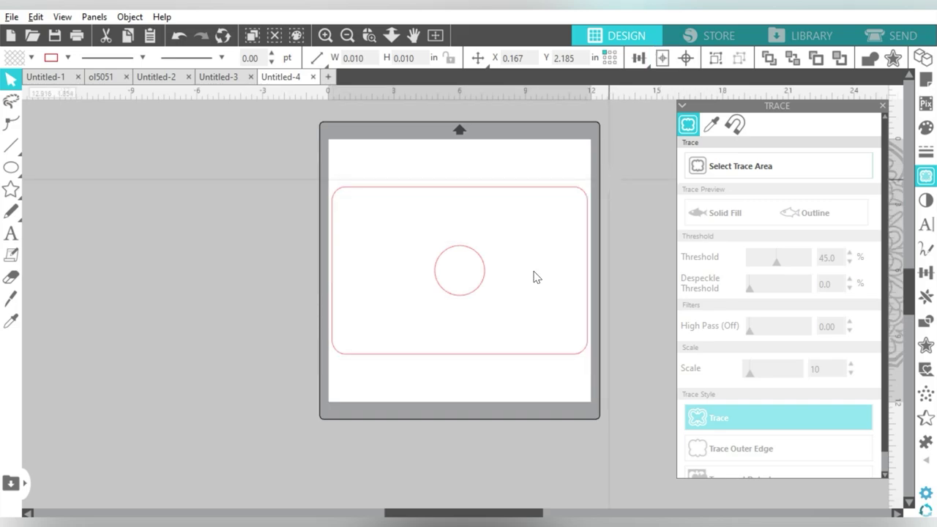
- Align the centers of the circle and the laptop outline again
click(469, 273)
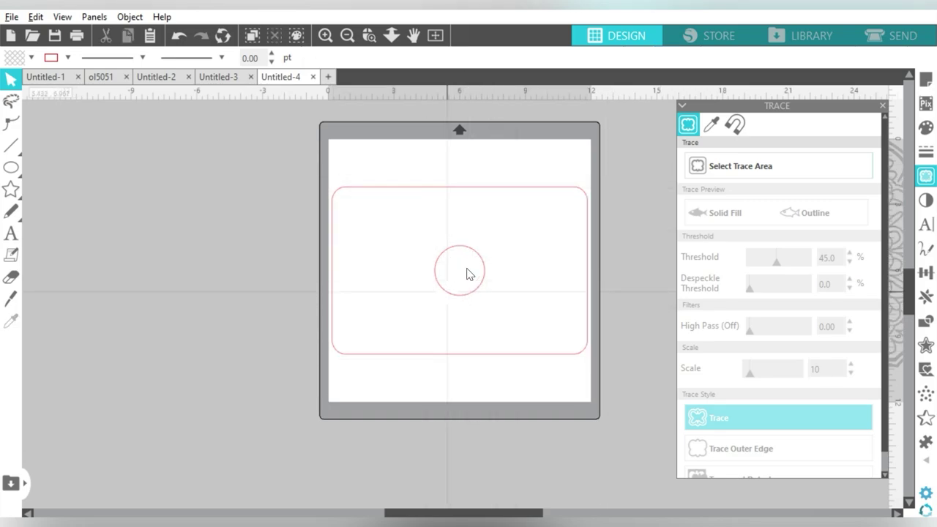
drag(415, 166, 505, 259)
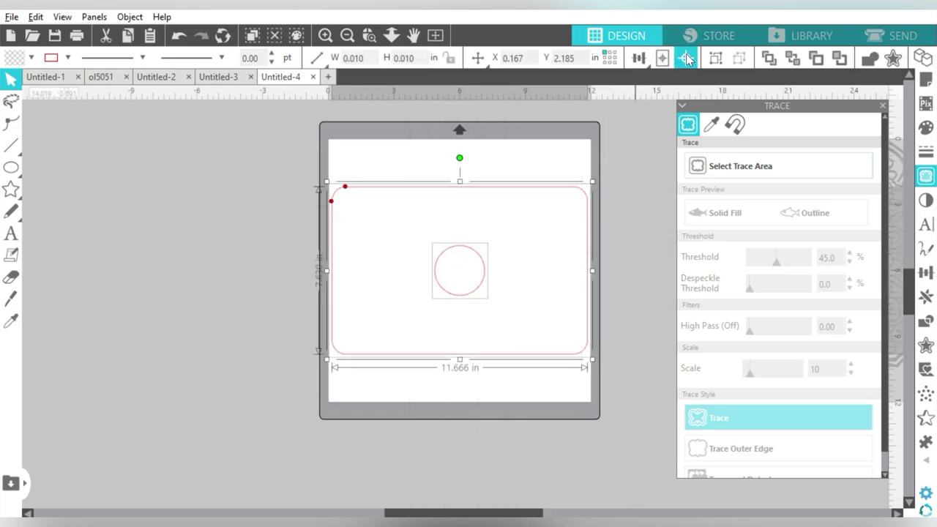
click(606, 189)
- Close the open path of the laptop outline at its rounded corner
click(352, 195)
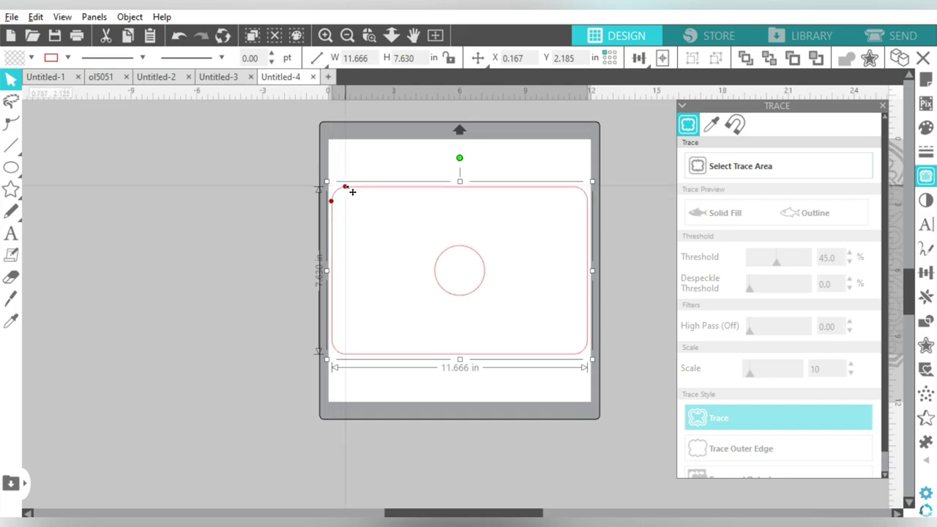
right_click(352, 192)
click(376, 407)
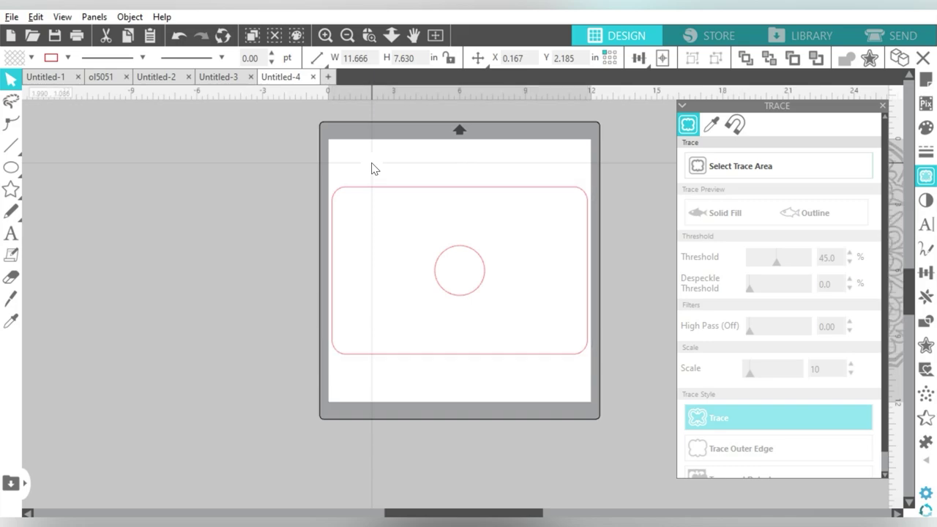
- Make a compound path from the laptop outline and the circle
drag(372, 168, 465, 283)
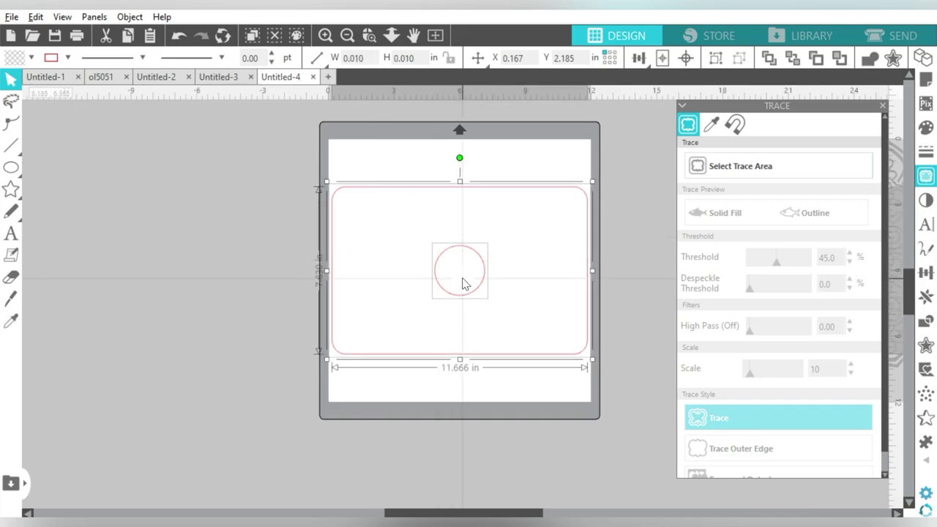
click(926, 322)
click(827, 146)
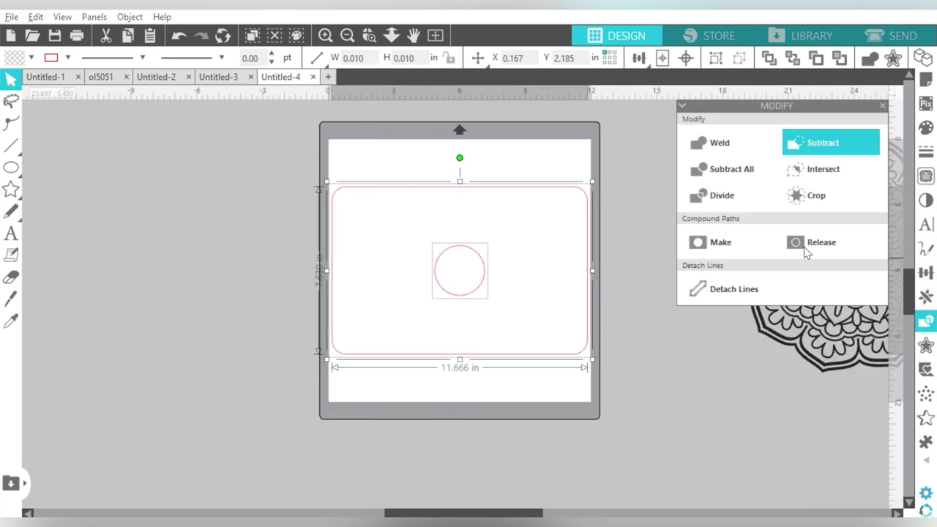
click(721, 249)
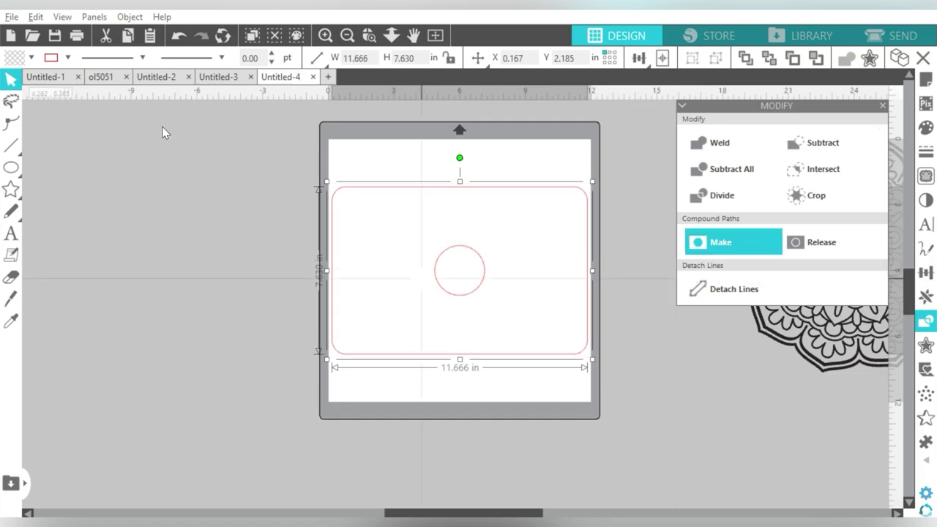
- Fill the laptop template with black and change the fill to light purple
click(31, 58)
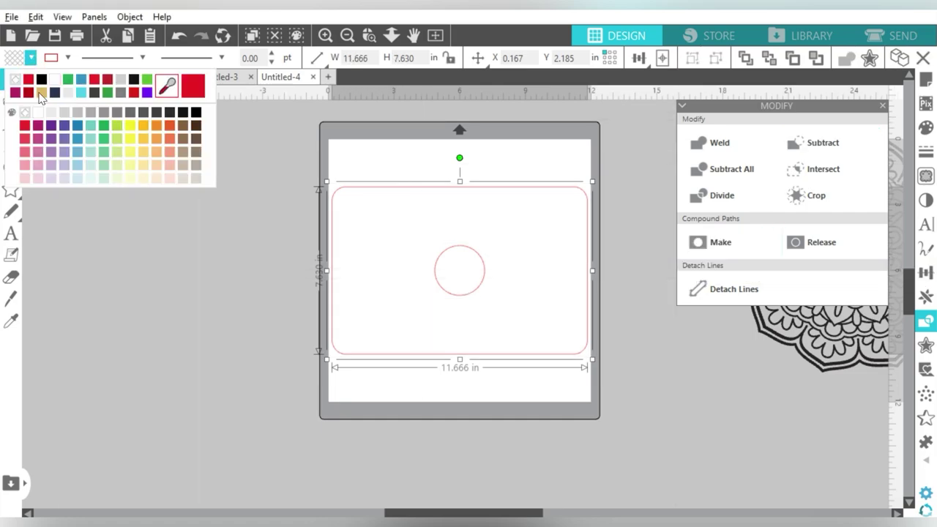
click(196, 112)
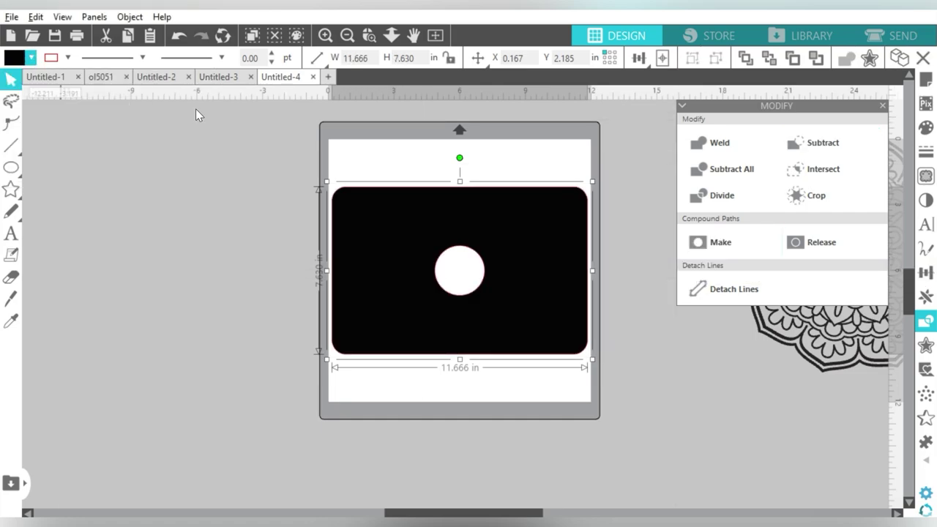
click(32, 57)
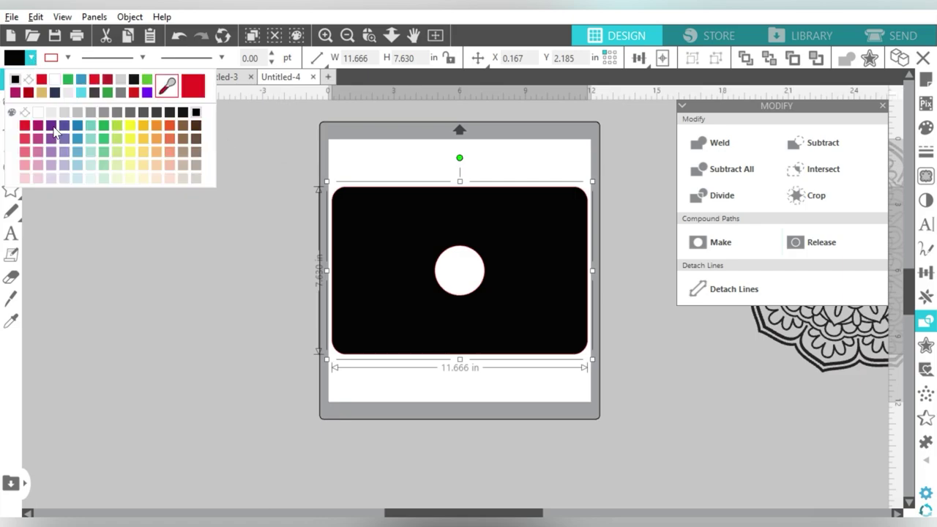
click(65, 164)
- Bring the mandala to the front and place it over the laptop template
drag(767, 327, 84, 339)
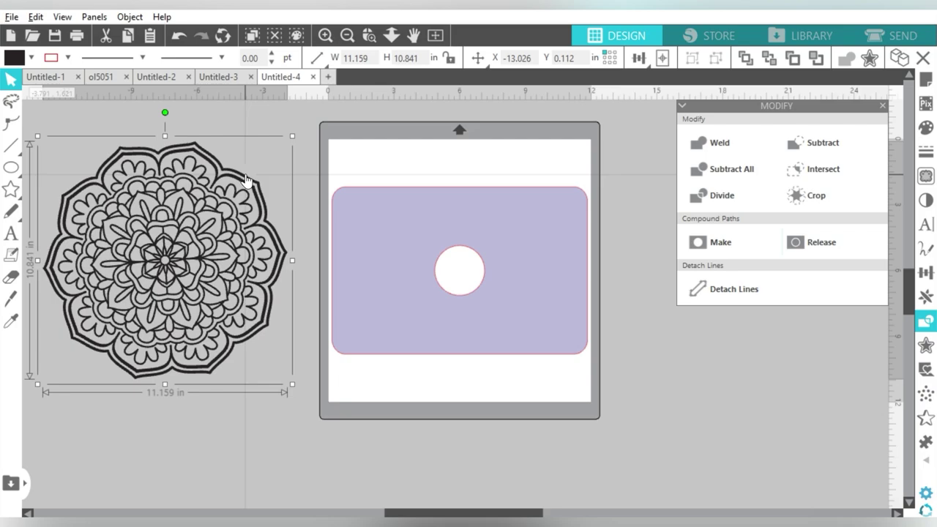
click(746, 59)
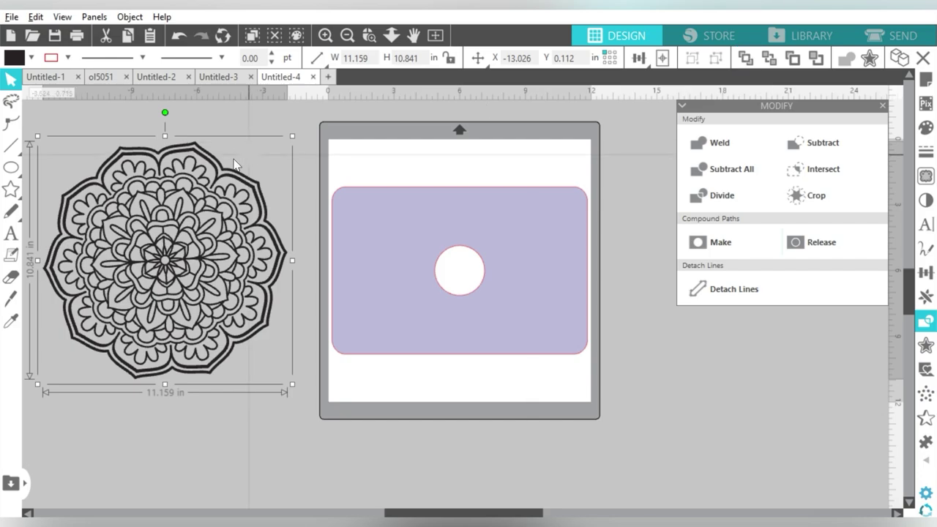
drag(265, 178, 507, 179)
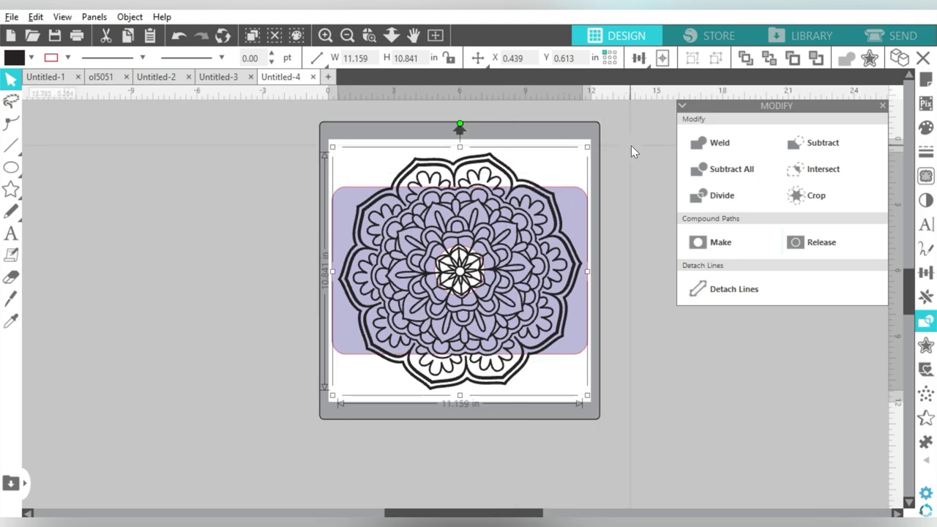
- Align the centers of the mandala and the laptop template
key(ctrl+a)
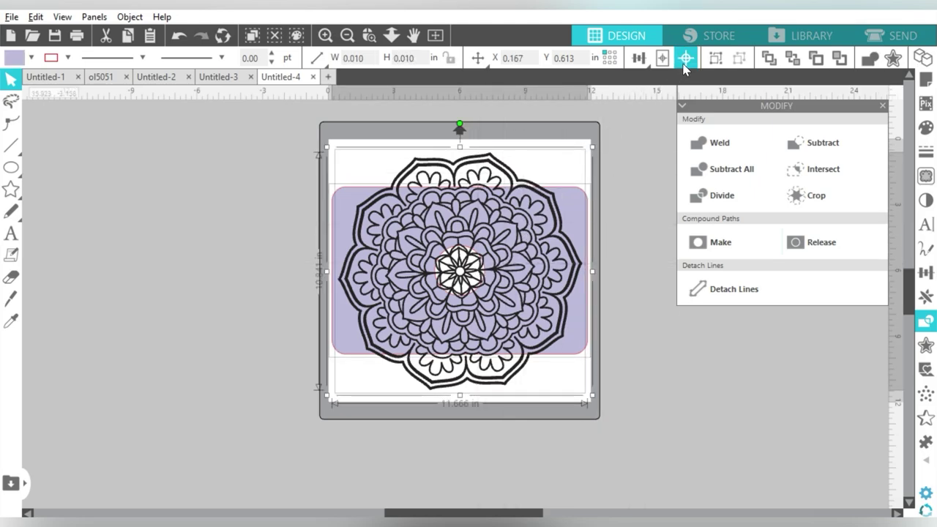
click(685, 67)
click(619, 163)
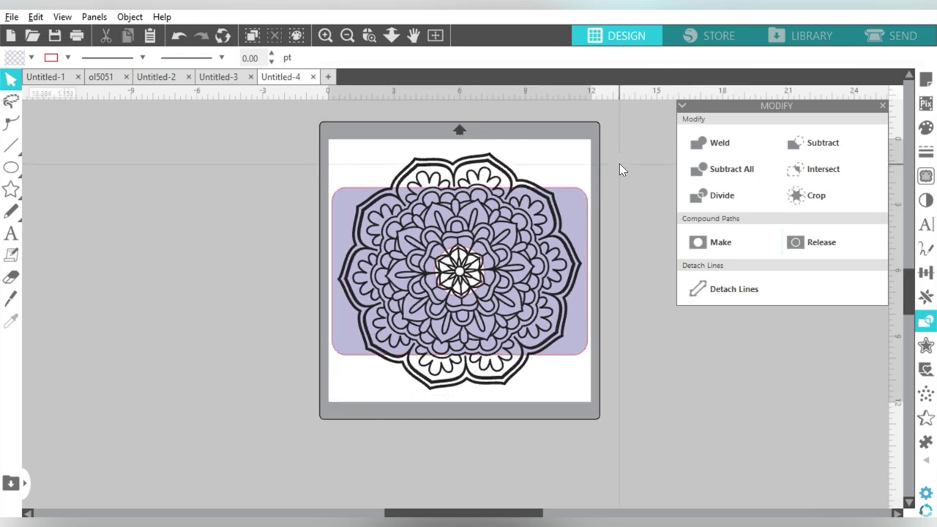
- Enlarge the mandala to about 11.84 in wide and center it together with the laptop template on the page
click(442, 170)
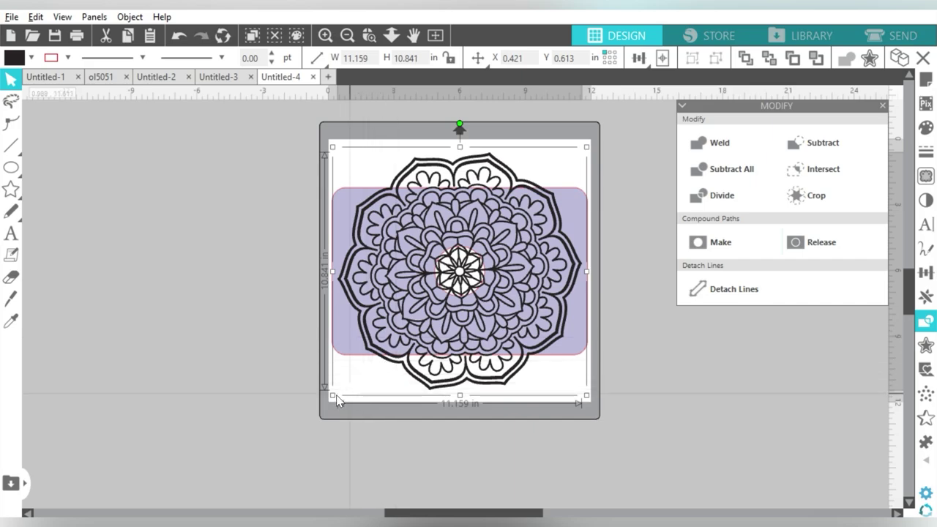
drag(326, 401, 315, 407)
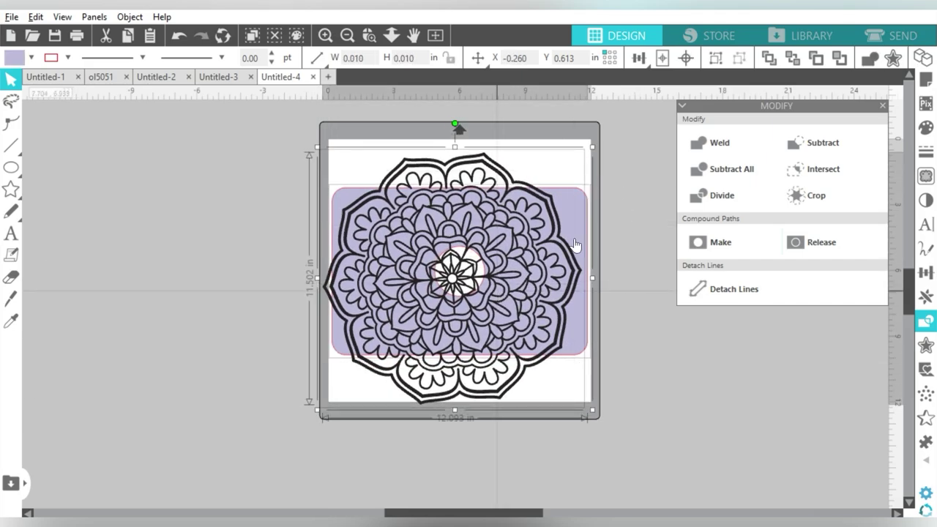
click(687, 62)
click(617, 165)
key(ctrl+a)
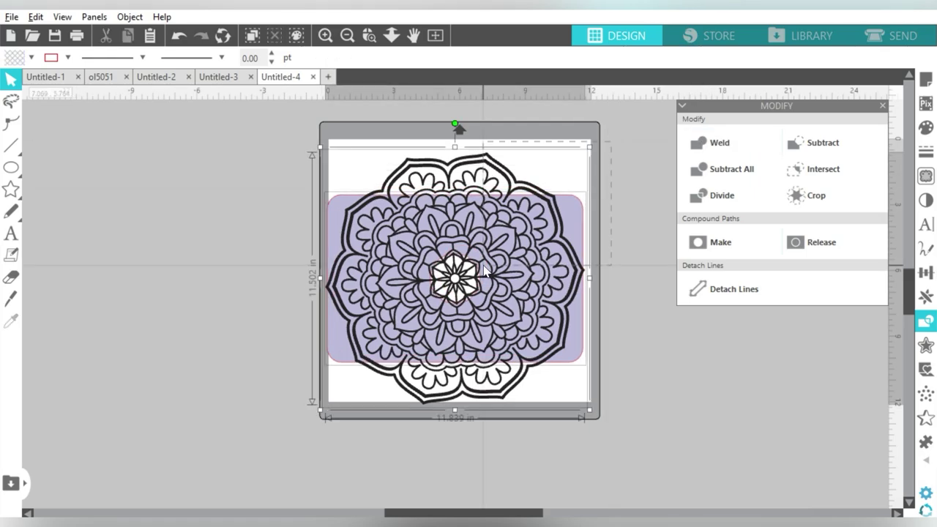
click(524, 138)
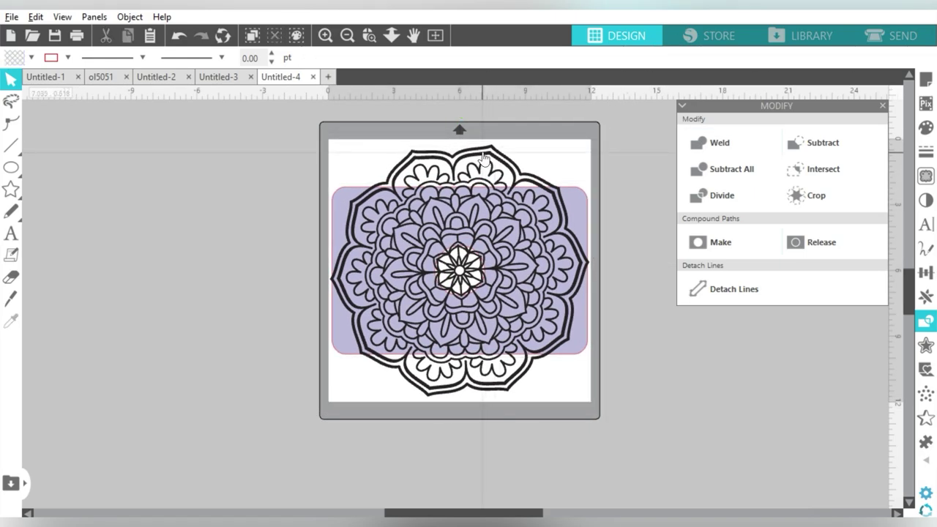
- Move the mandala off the page and release the laptop template's compound path
drag(483, 157, 119, 200)
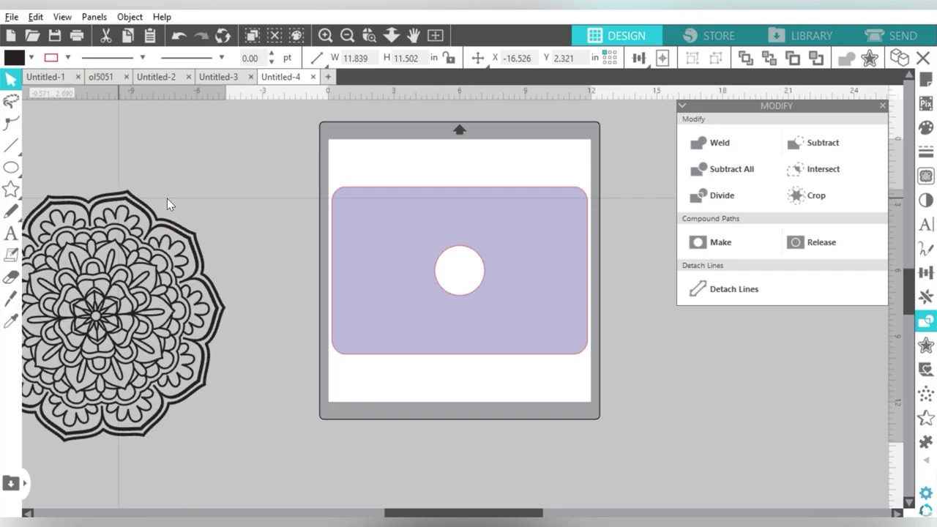
click(392, 205)
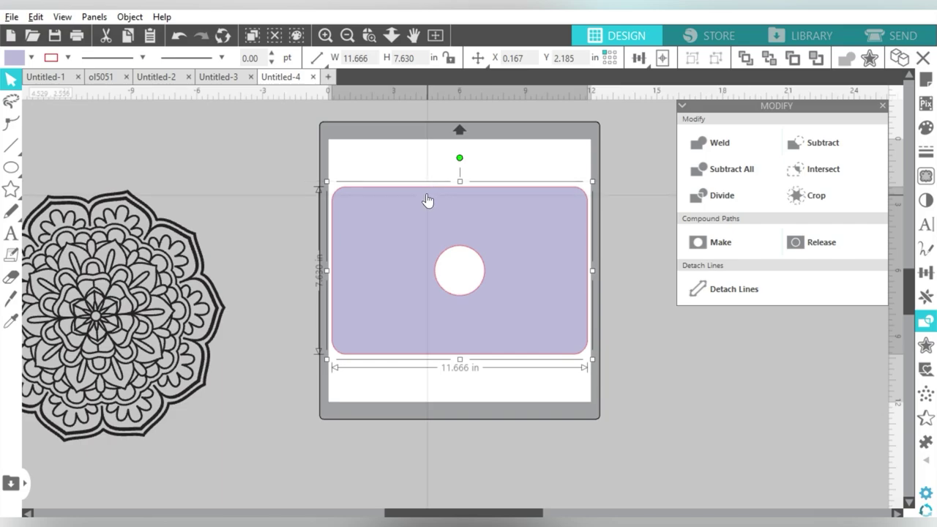
right_click(427, 201)
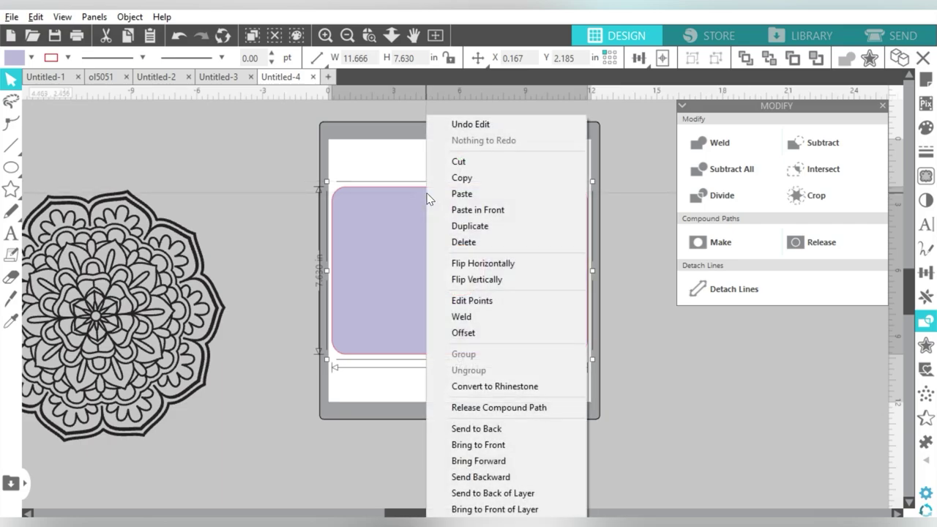
click(469, 407)
- Create an internal offset of the laptop outline at a distance of 0.125 in
drag(417, 423, 466, 349)
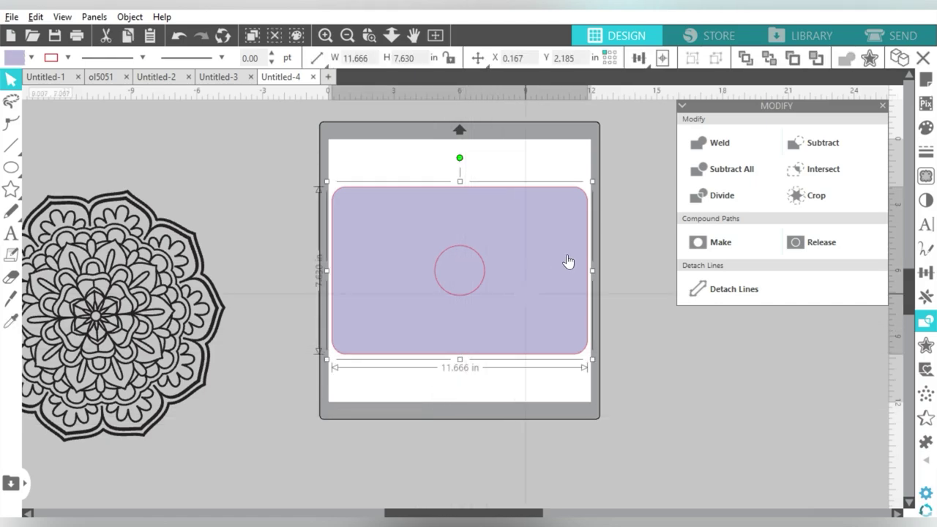
click(926, 344)
click(825, 143)
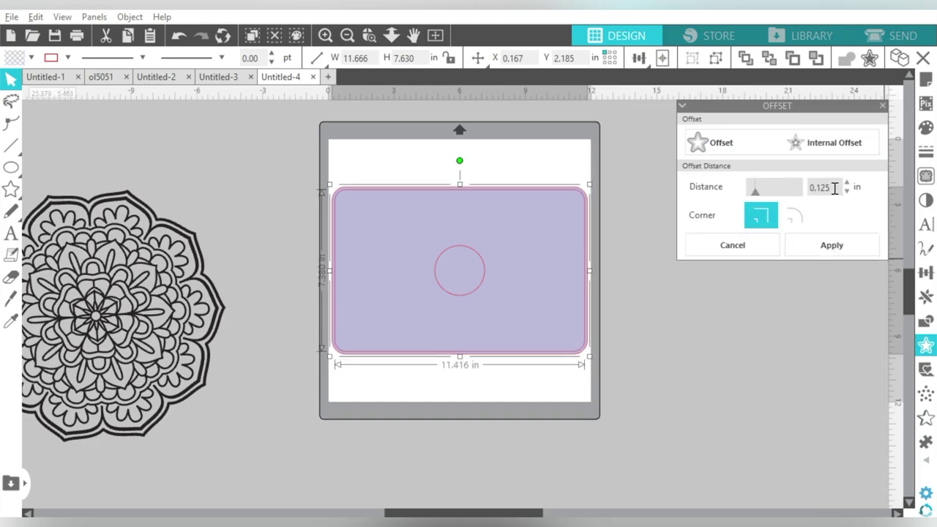
click(812, 246)
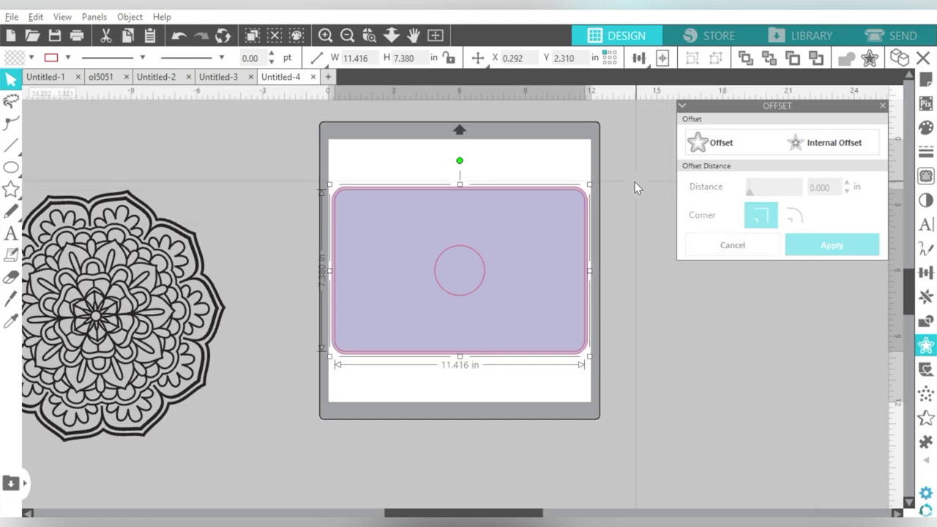
- Delete the original outer laptop outline and make a compound path from the inset outline and the circle
click(545, 219)
drag(623, 170, 417, 336)
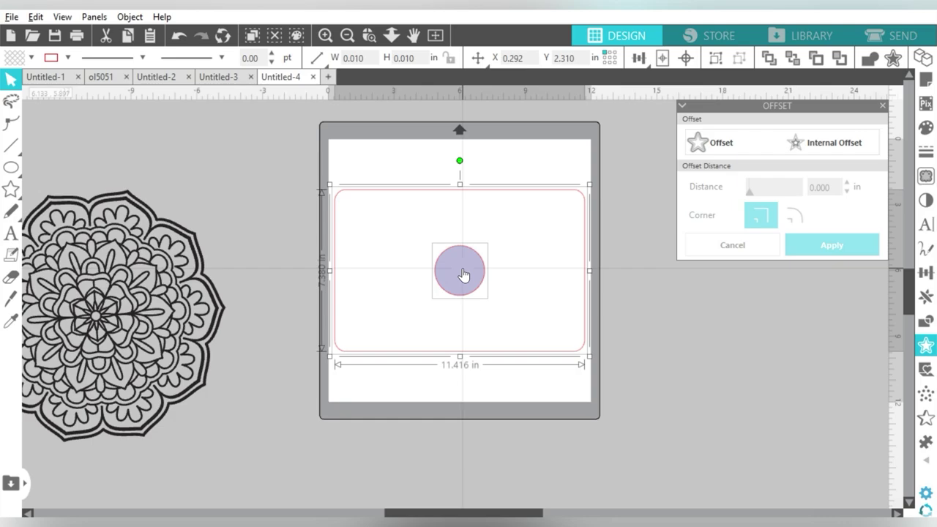
right_click(463, 275)
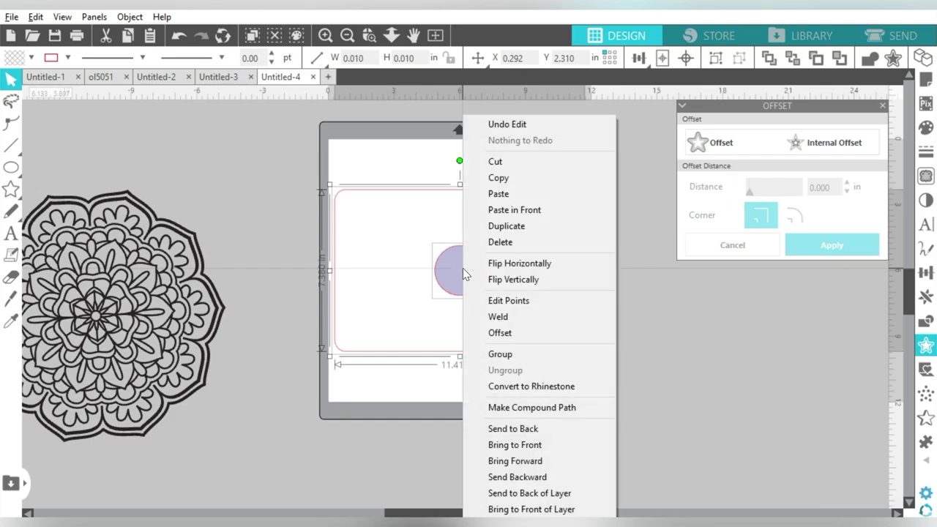
click(506, 405)
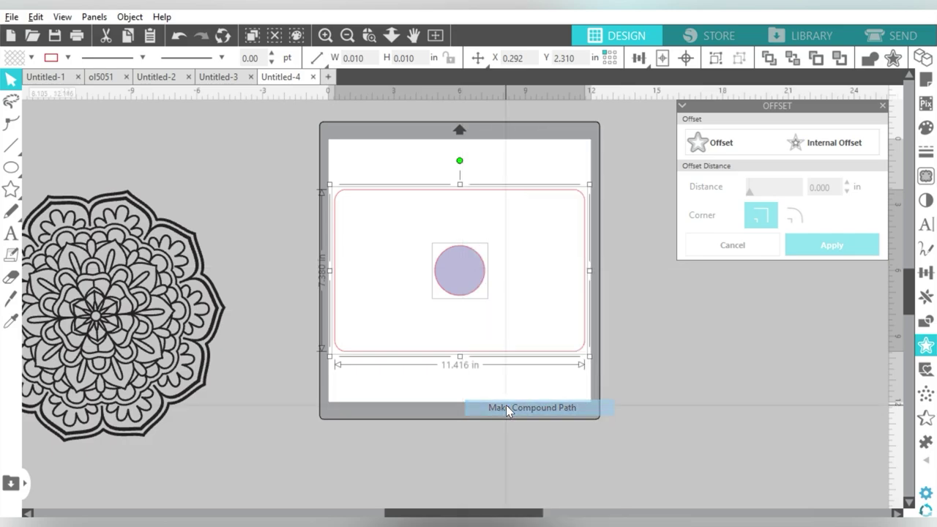
- Center the mandala on the page over the inset laptop template and fill the template with light purple
click(211, 242)
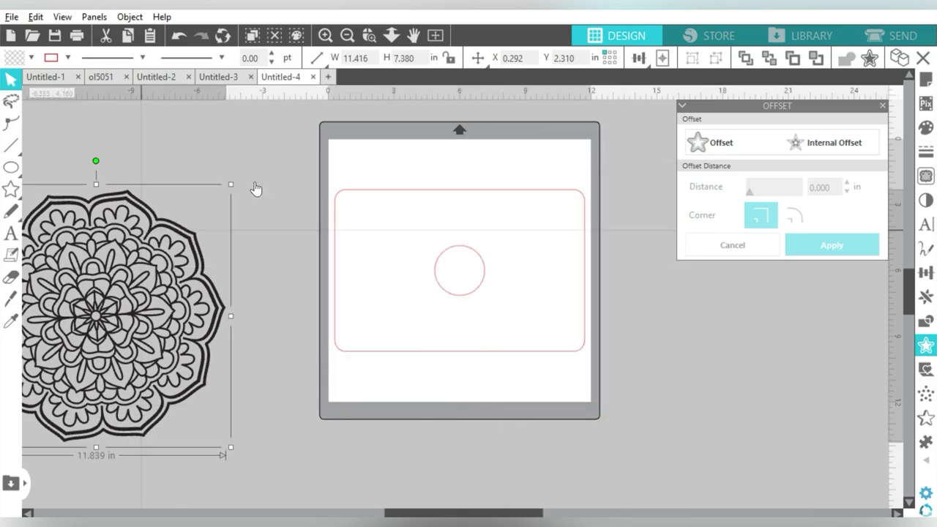
click(662, 58)
click(586, 194)
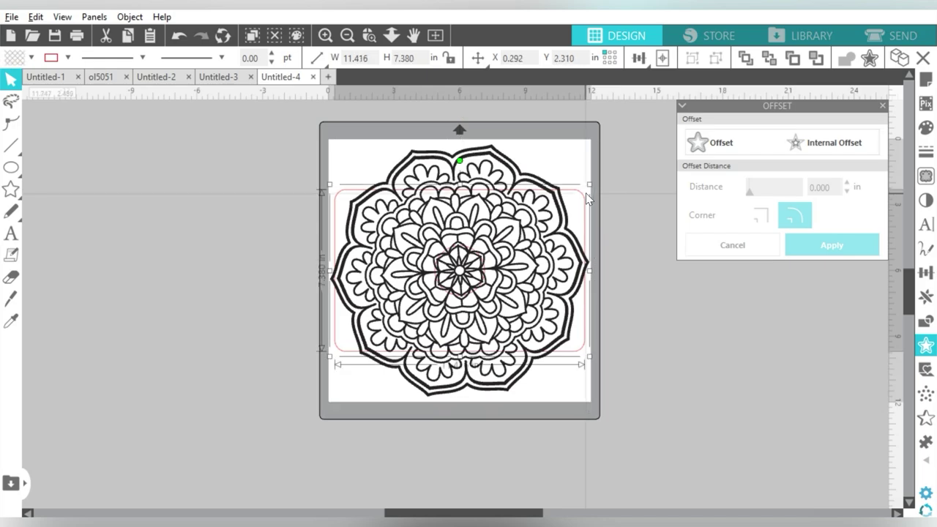
click(32, 58)
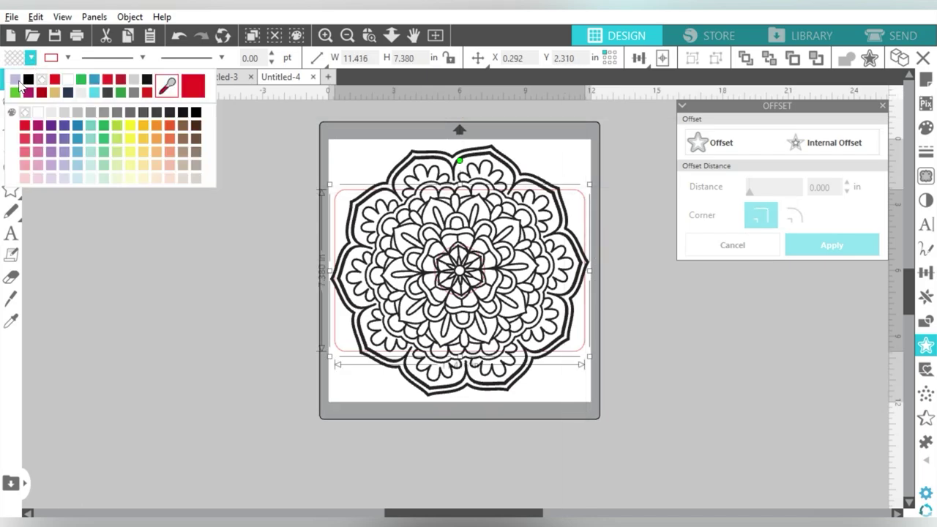
click(16, 79)
- Select the mandala and the laptop template together and subtract the mandala from the template
drag(191, 207, 432, 322)
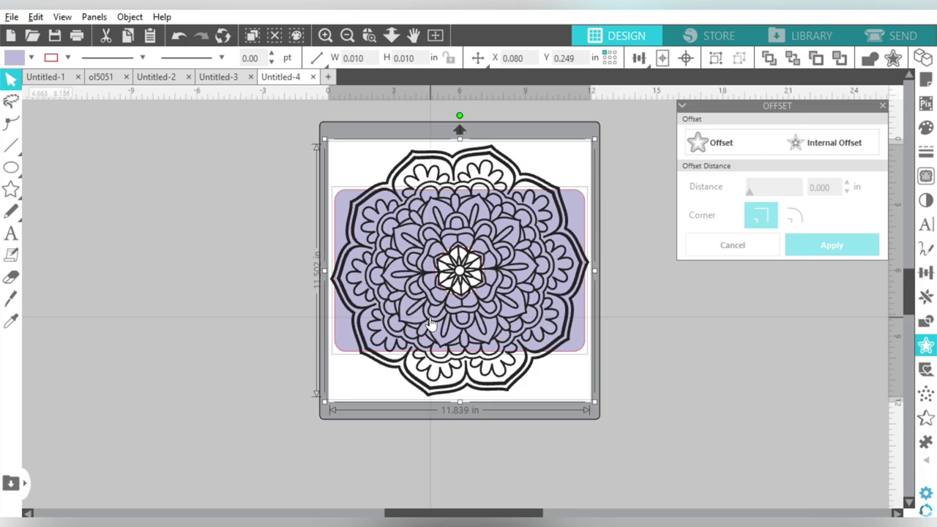
click(926, 324)
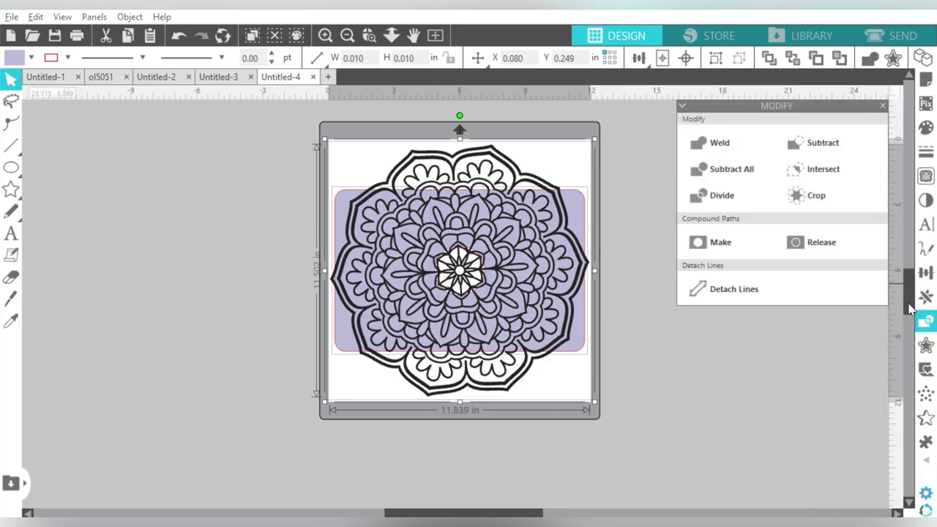
click(818, 142)
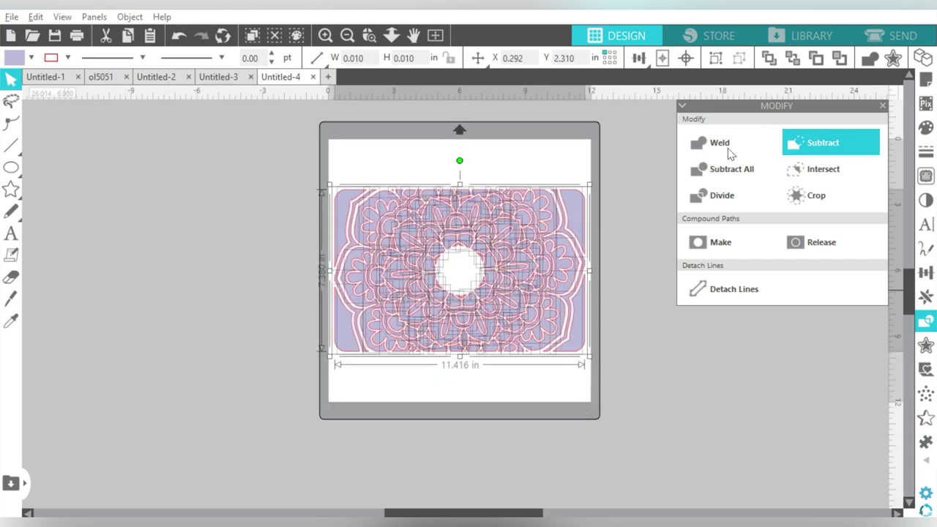
- Remove the line color from all pieces of the cut laptop decal
click(30, 58)
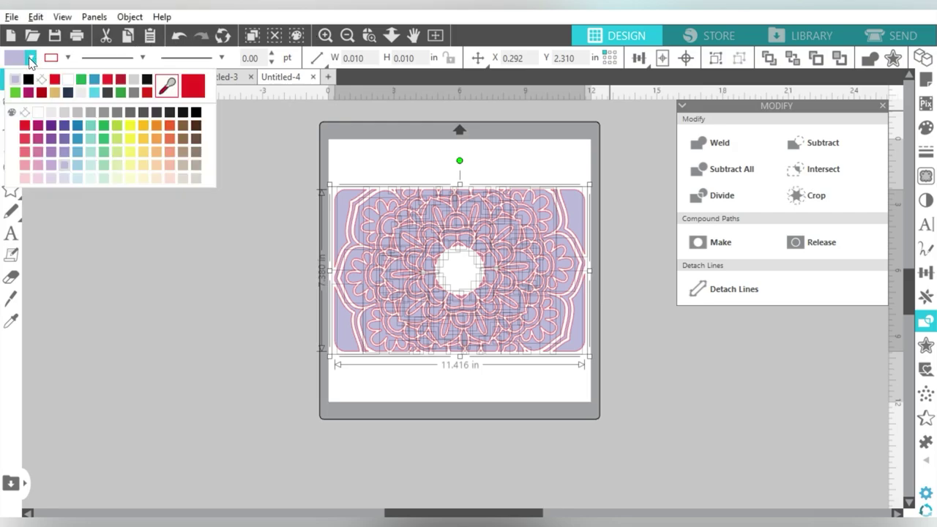
click(66, 57)
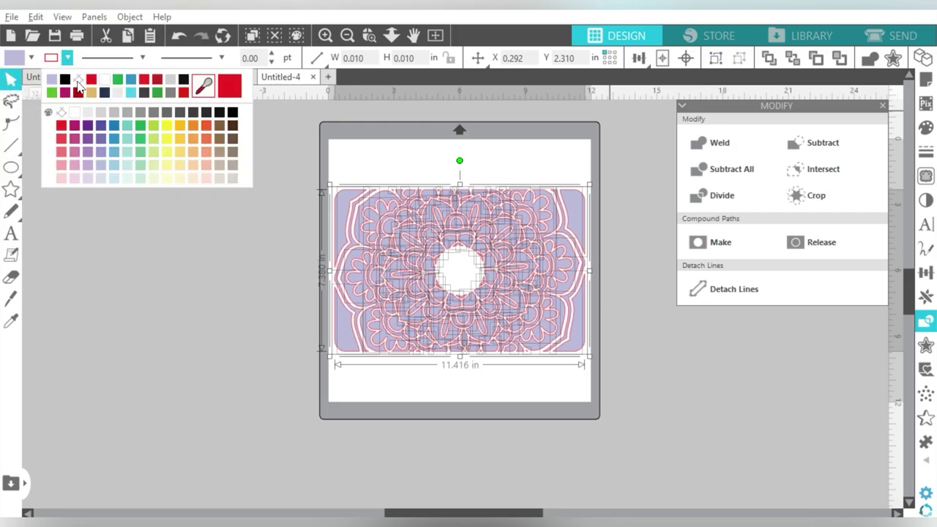
click(109, 94)
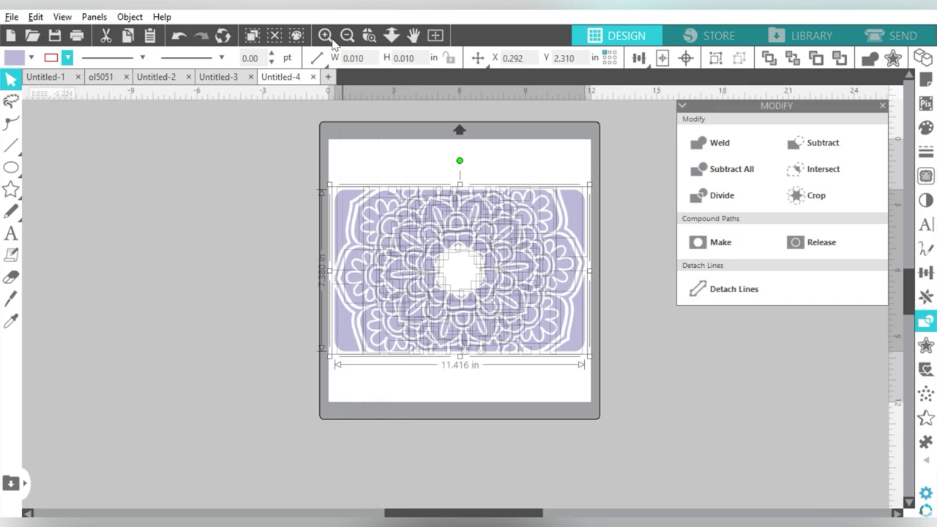
- Examine the finished decal pieces up close around the logo cutout, and as a whole
click(327, 36)
click(328, 36)
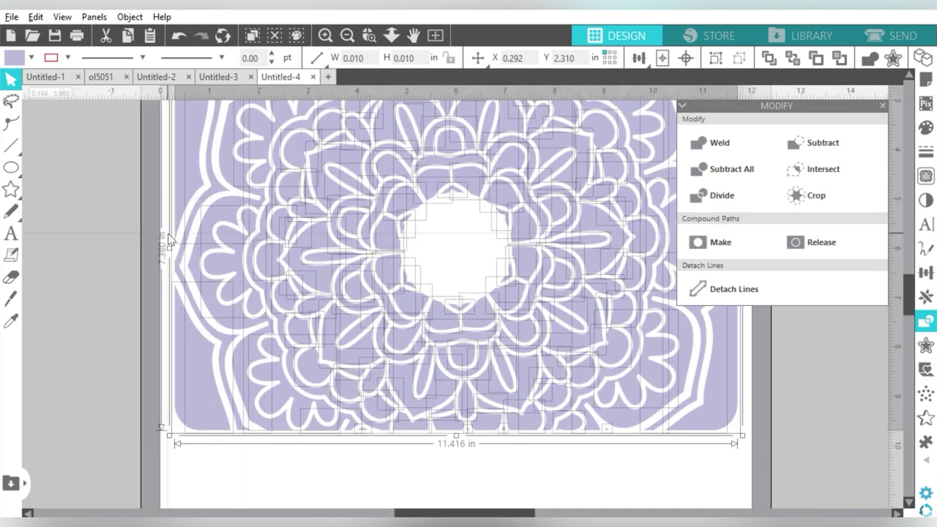
click(462, 238)
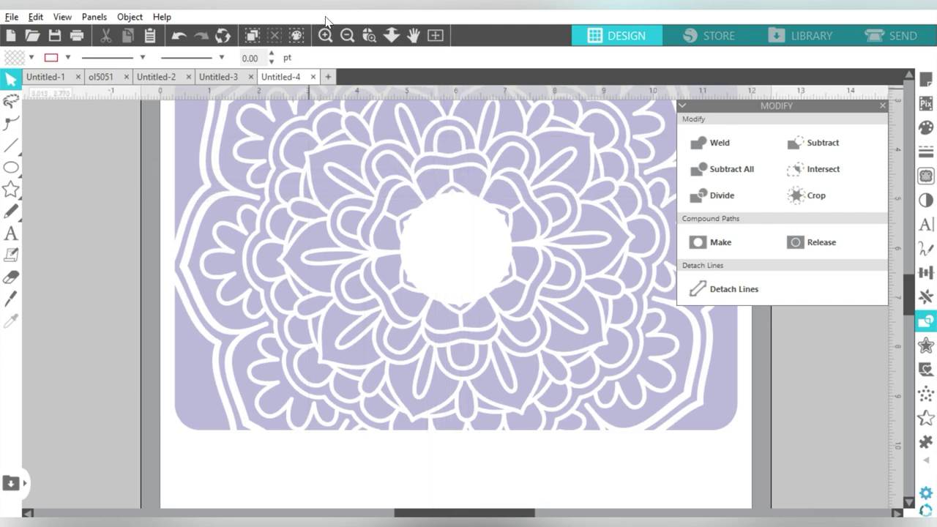
click(347, 35)
click(350, 36)
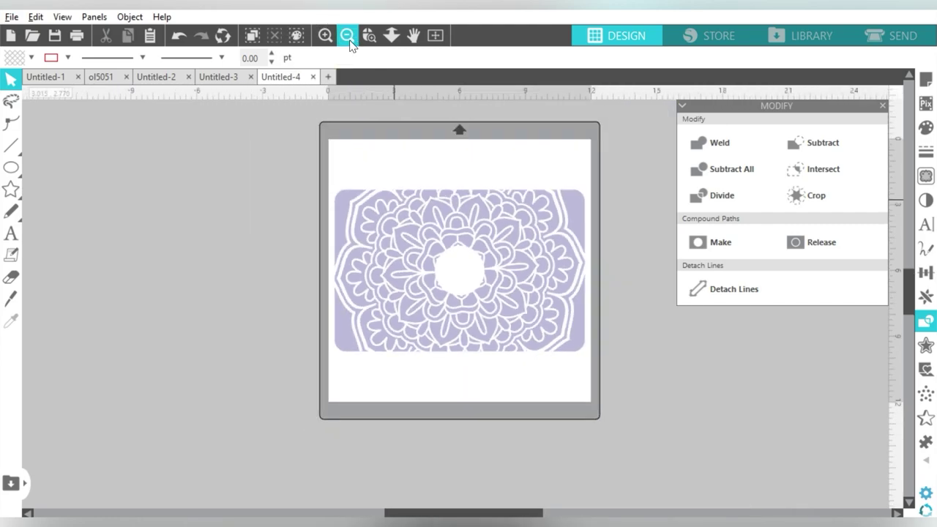
drag(294, 166, 609, 374)
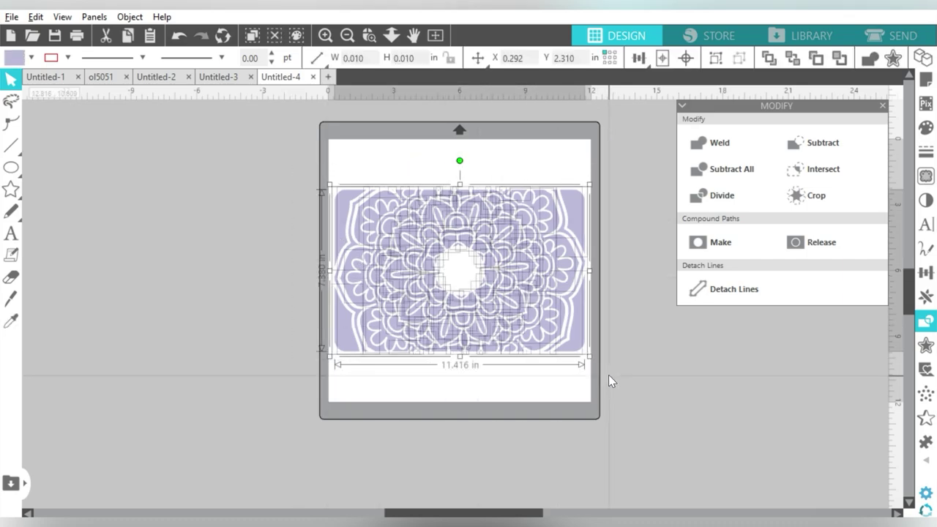
click(627, 227)
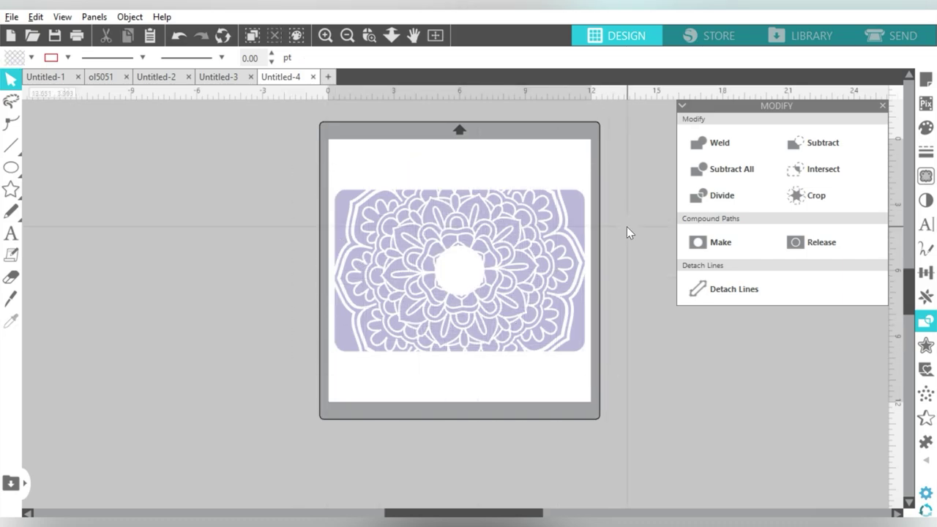
- Delete the four corner pieces of the decal outside the mandala's outline
click(588, 213)
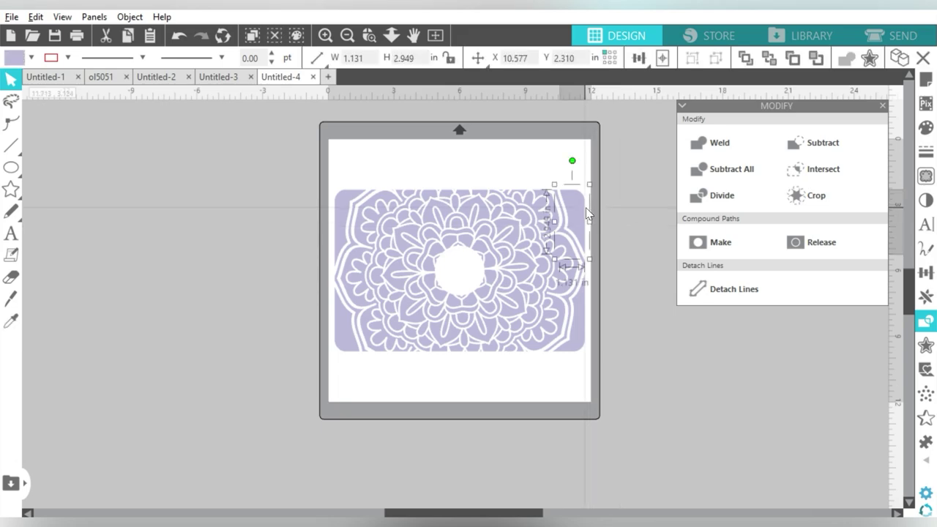
shift+click(348, 220)
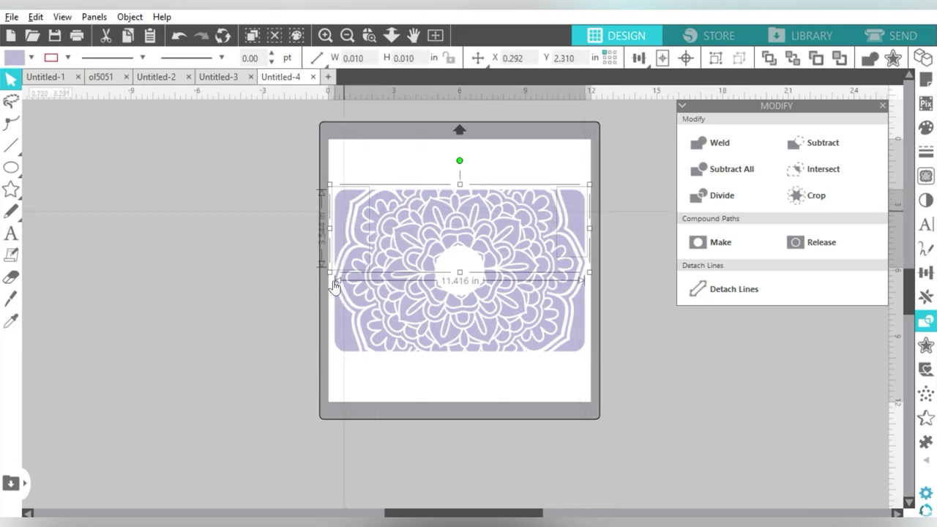
shift+click(334, 336)
shift+click(585, 350)
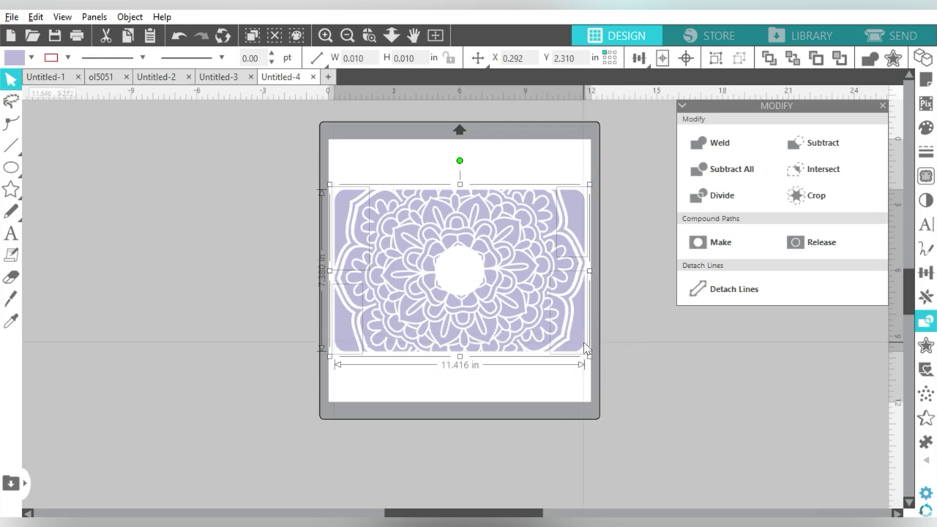
key(Delete)
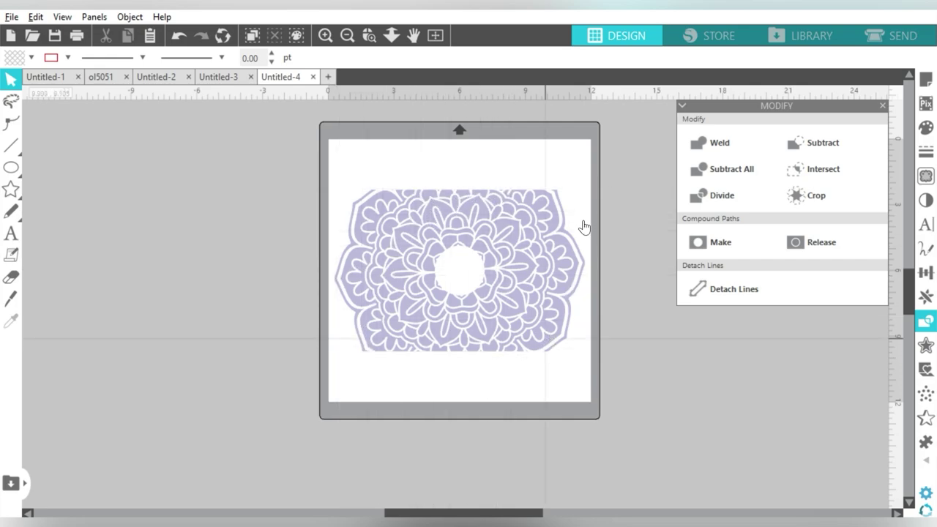
- Group all remaining decal pieces and move the group up to about 0.3 in below the page's upper edge
drag(587, 170, 316, 378)
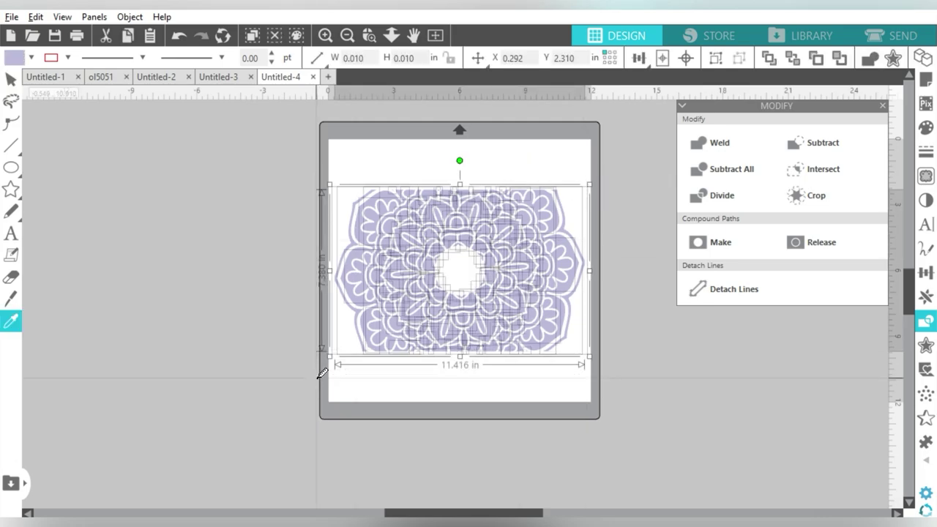
key(ctrl+g)
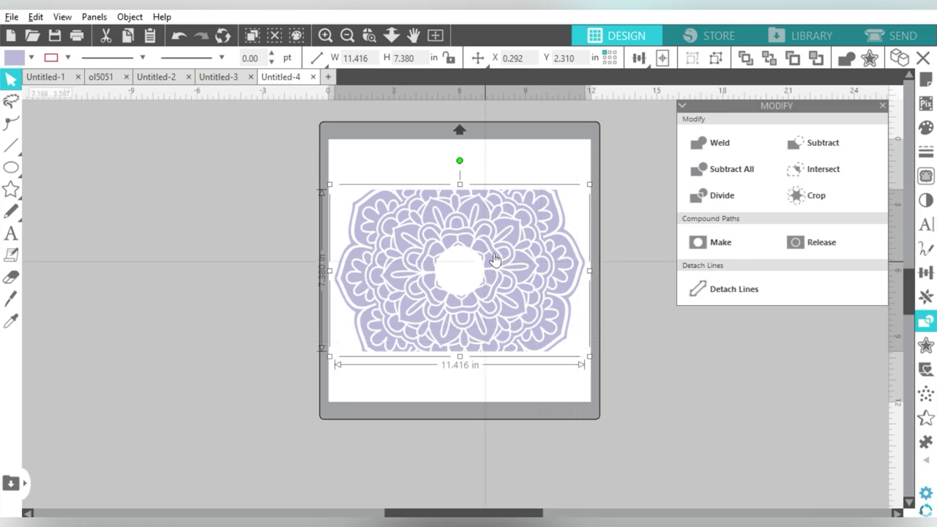
drag(496, 260, 499, 210)
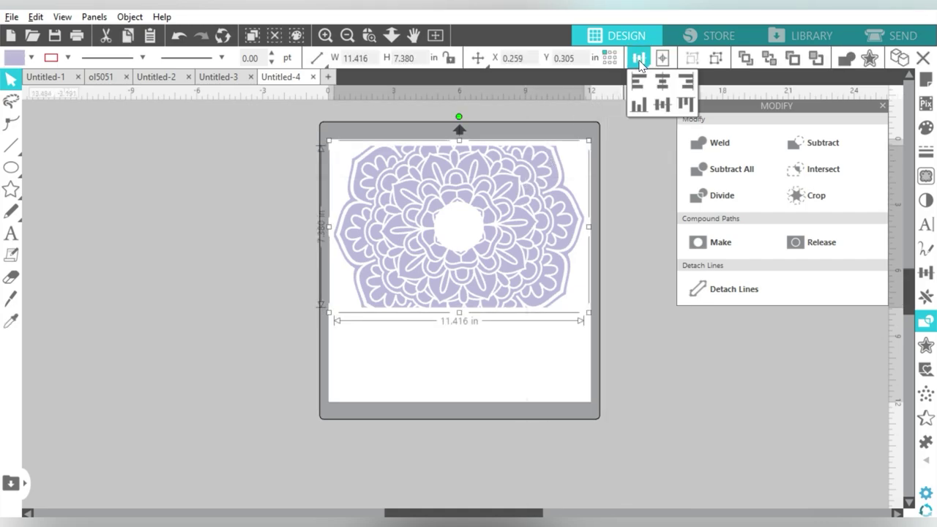
click(634, 196)
- Go to the cut setup for the decal and set the Tool 1 material to Vinyl, Glossy
click(888, 37)
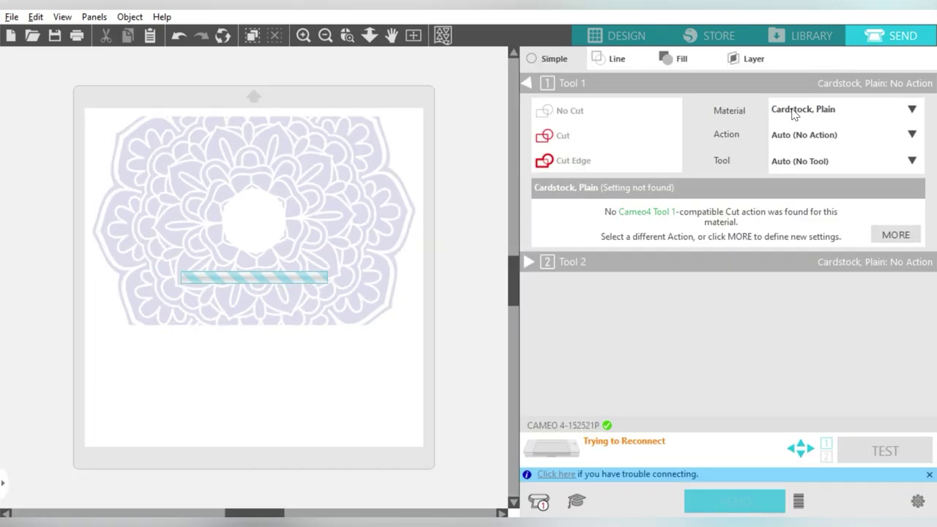
click(824, 116)
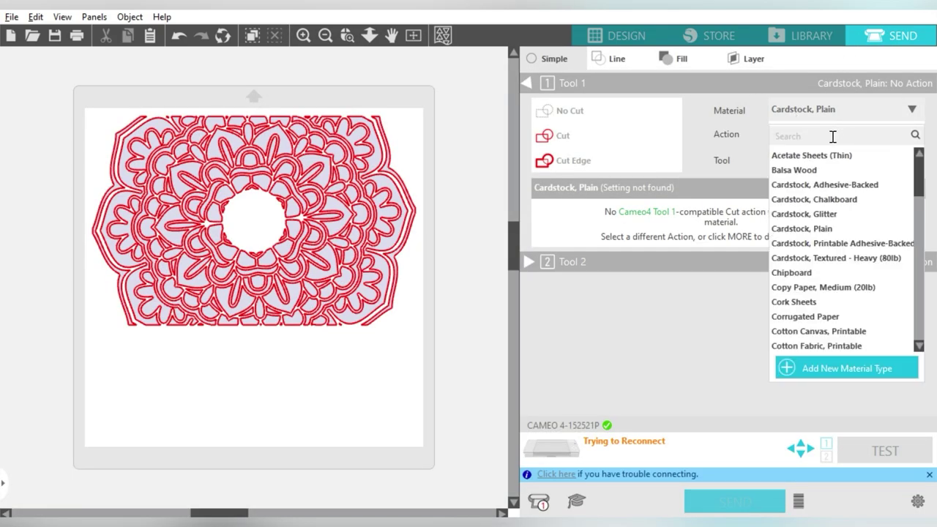
drag(920, 176, 916, 318)
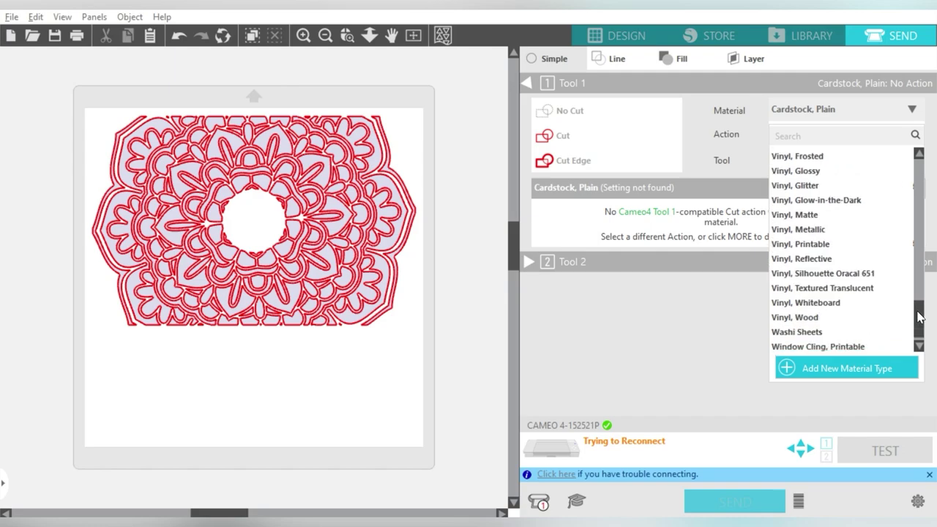
click(779, 172)
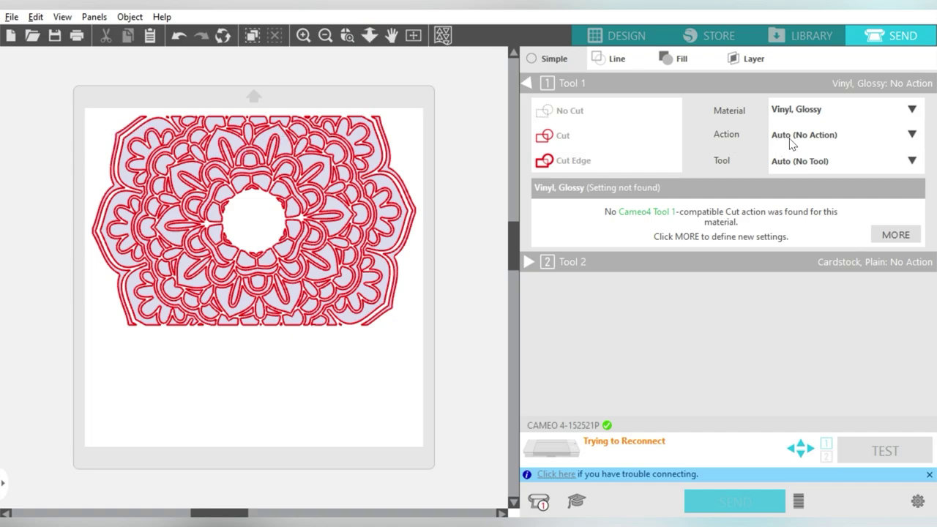
- Set the Tool 1 action to Cut and its tool to Ratchet Blade
click(792, 161)
click(793, 189)
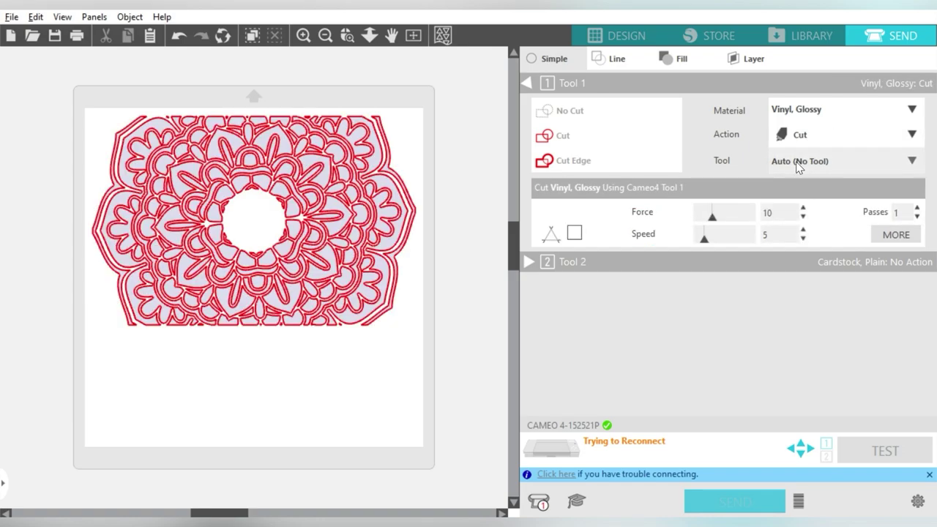
click(798, 164)
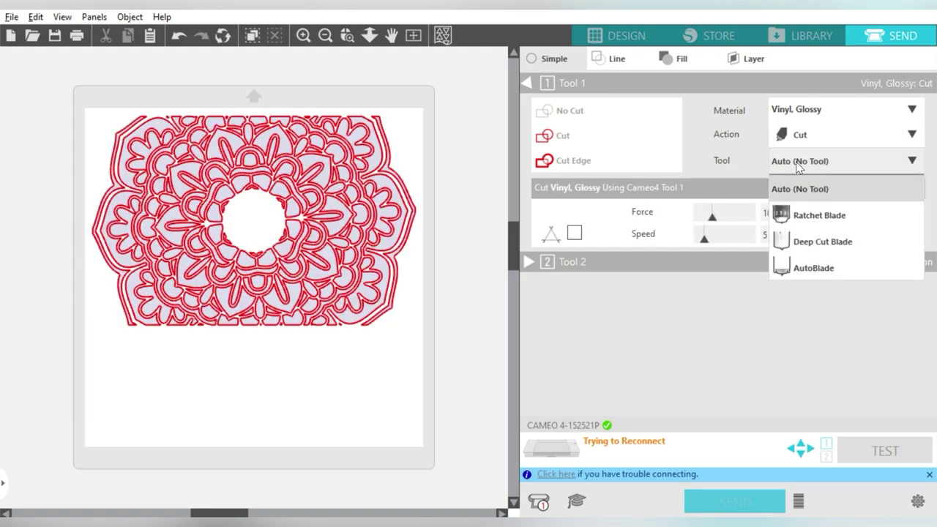
click(783, 215)
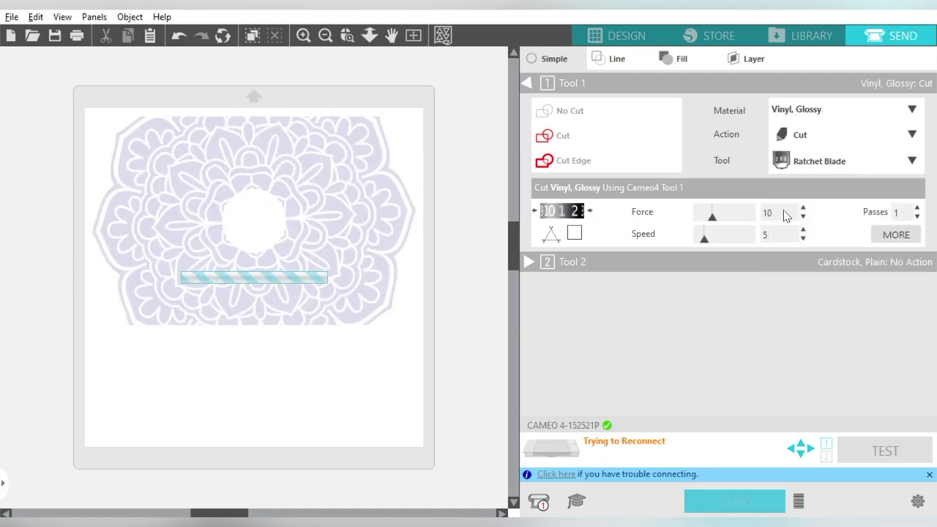
- Set the cutting force for the glossy vinyl to 20
double_click(781, 211)
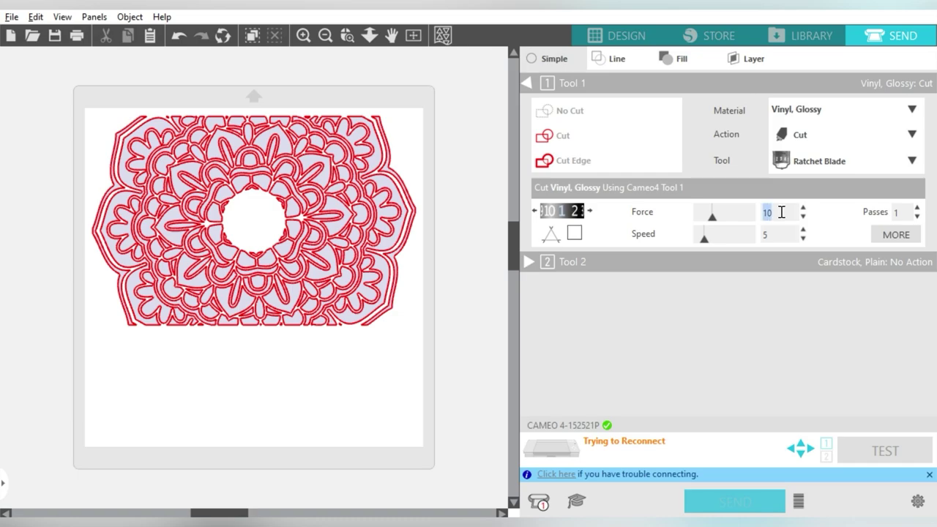
text(1)
key(BackSpace)
text(20)
key(Return)
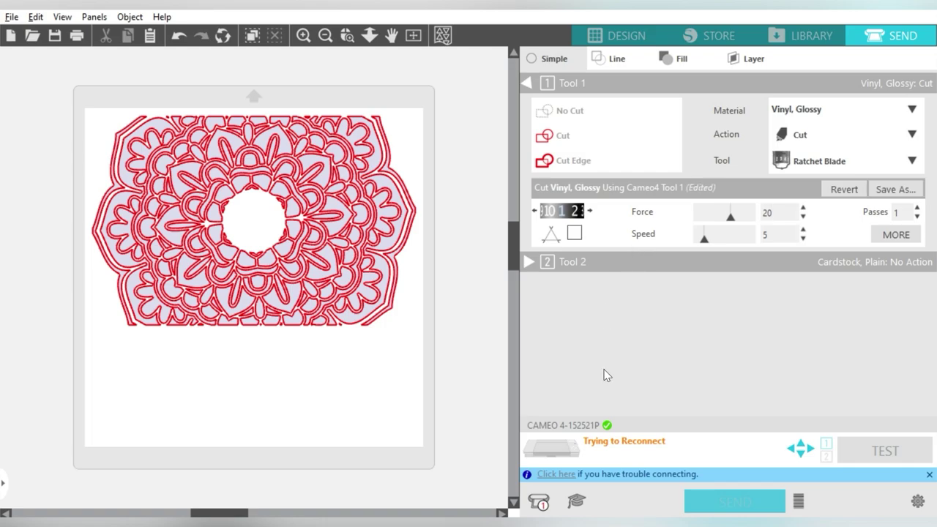